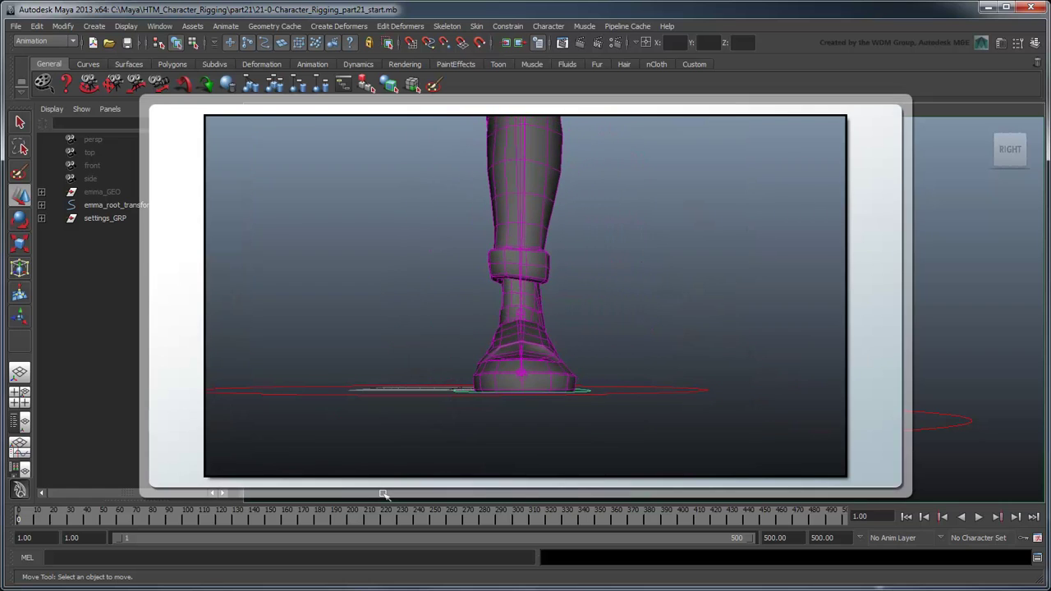
Test the left foot control by rotating and moving it, viewing from several angles
mouse_move(370, 370)
alt+mouse_down()
mouse_move(497, 371)
mouse_move(723, 446)
alt+mouse_up()
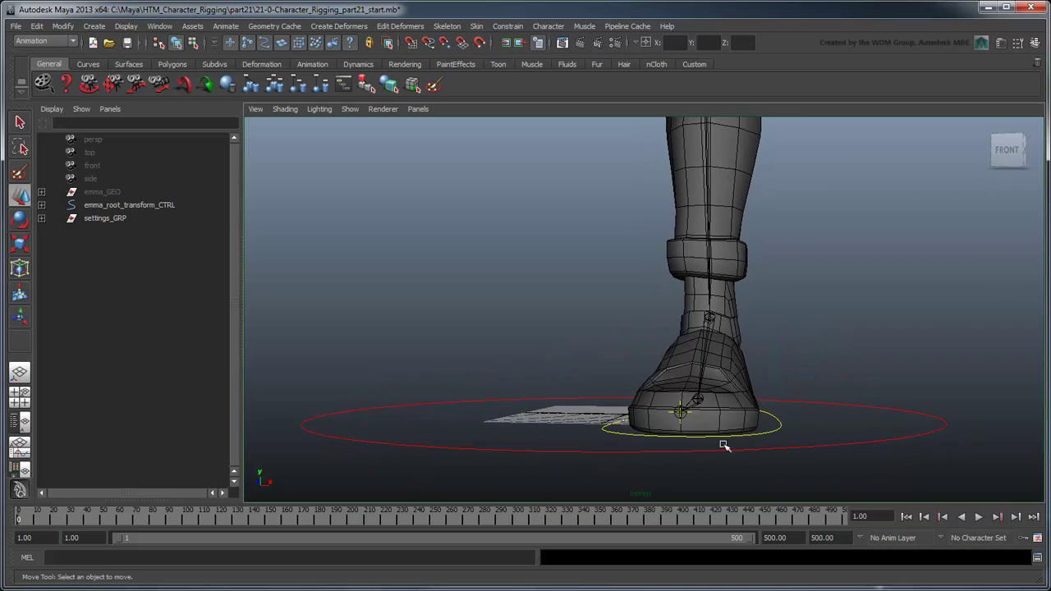
click(782, 429)
key(e)
mouse_move(763, 359)
mouse_down()
mouse_move(765, 300)
mouse_move(842, 343)
mouse_up()
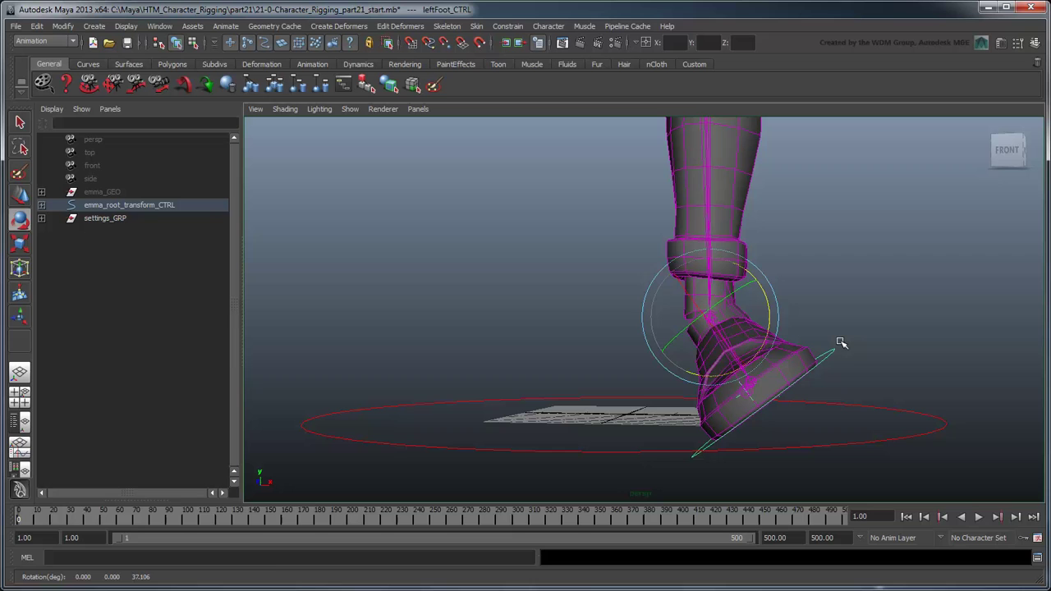
key(w)
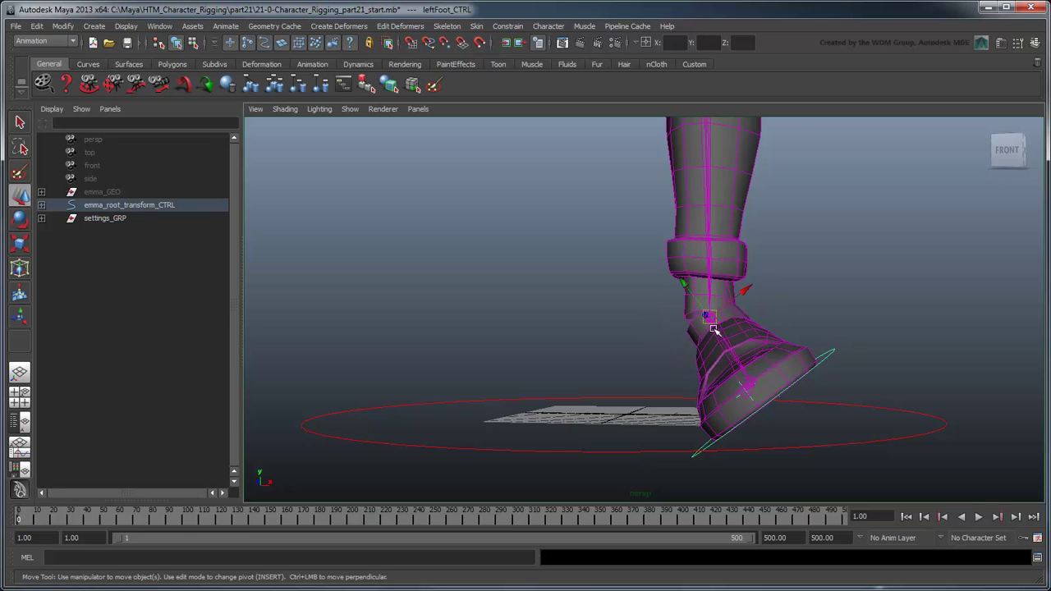
drag(711, 325, 617, 330)
mouse_move(657, 302)
alt+mouse_down()
mouse_move(626, 293)
mouse_move(767, 413)
mouse_move(727, 399)
mouse_move(636, 410)
alt+mouse_up()
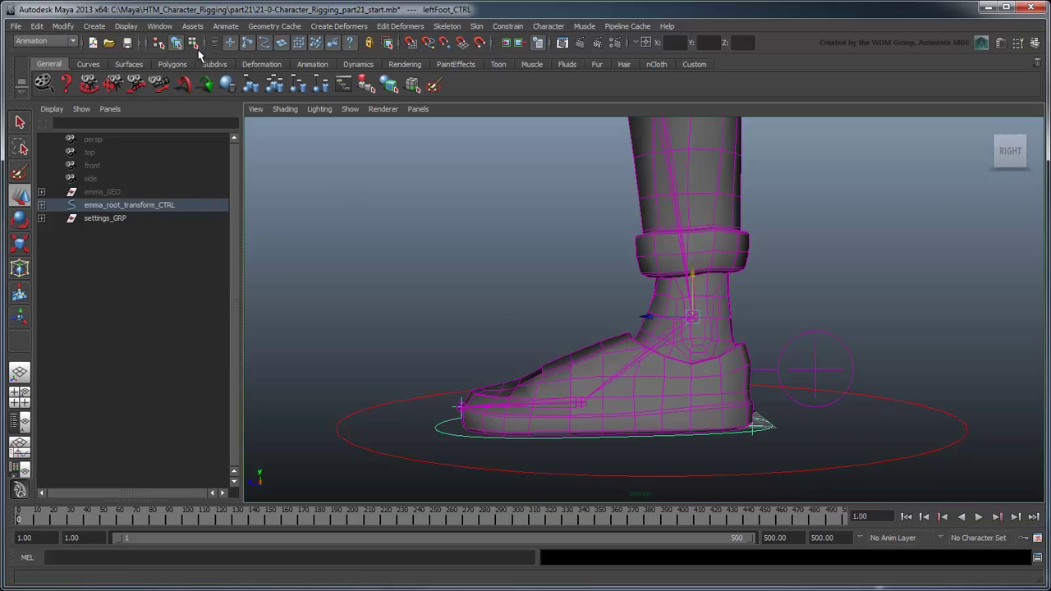
Create a locator and duplicate it into a second locator
click(95, 25)
mouse_move(119, 185)
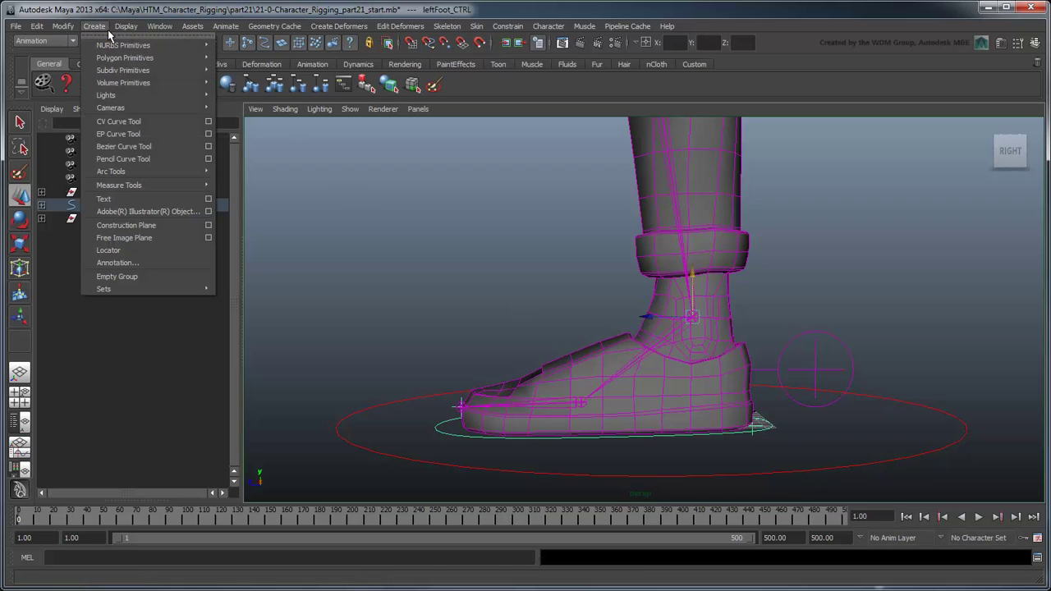
click(156, 248)
key(ctrl+d)
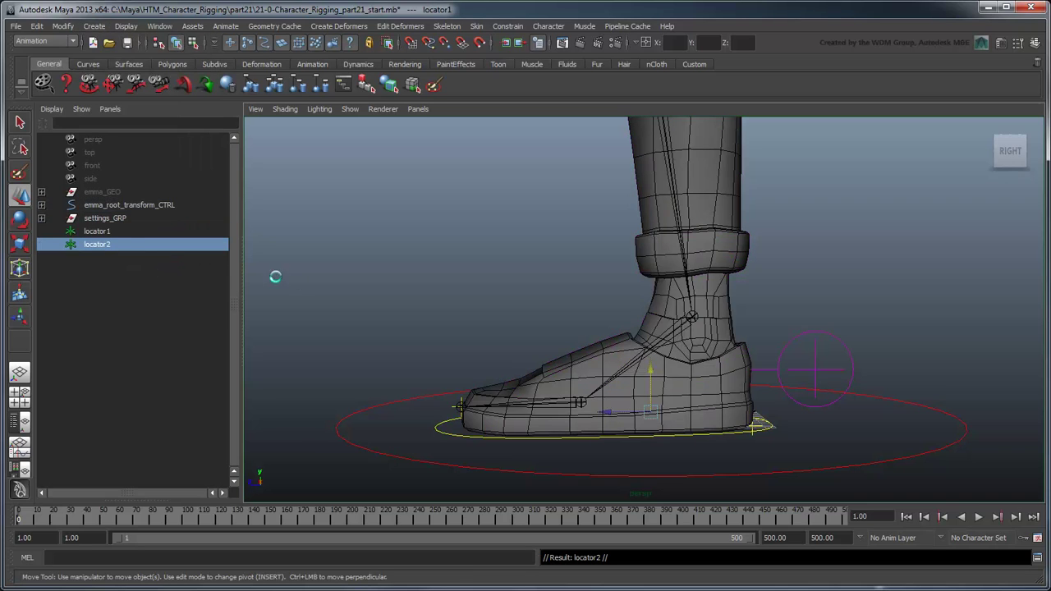
Rename the two locators innerFoot_LOC and outerFoot_LOC in the Outliner
double_click(128, 232)
text(innerF)
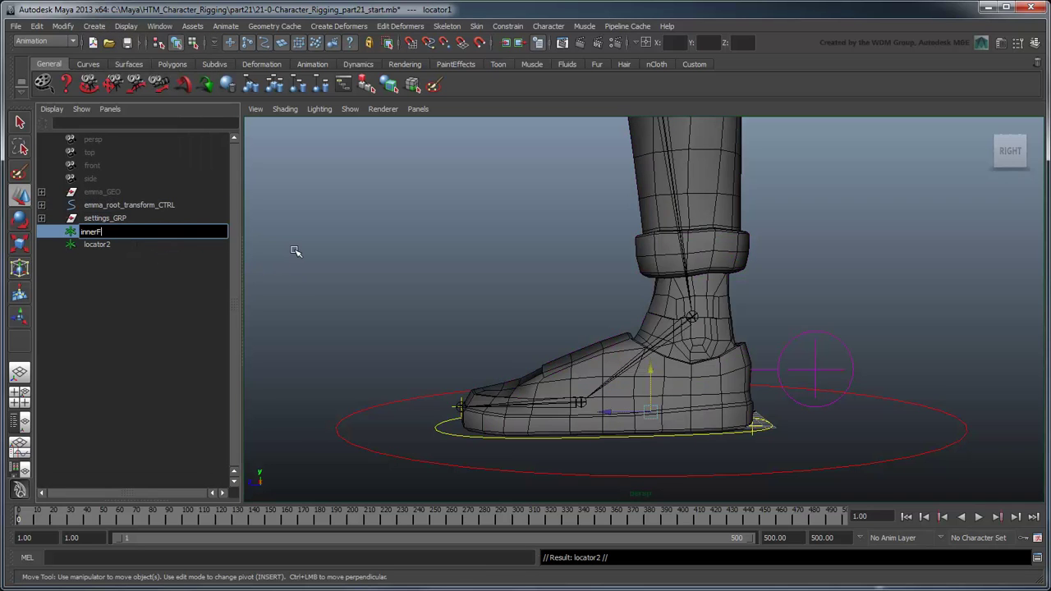
text(oot_LOC)
key(Return)
double_click(97, 244)
text(oute)
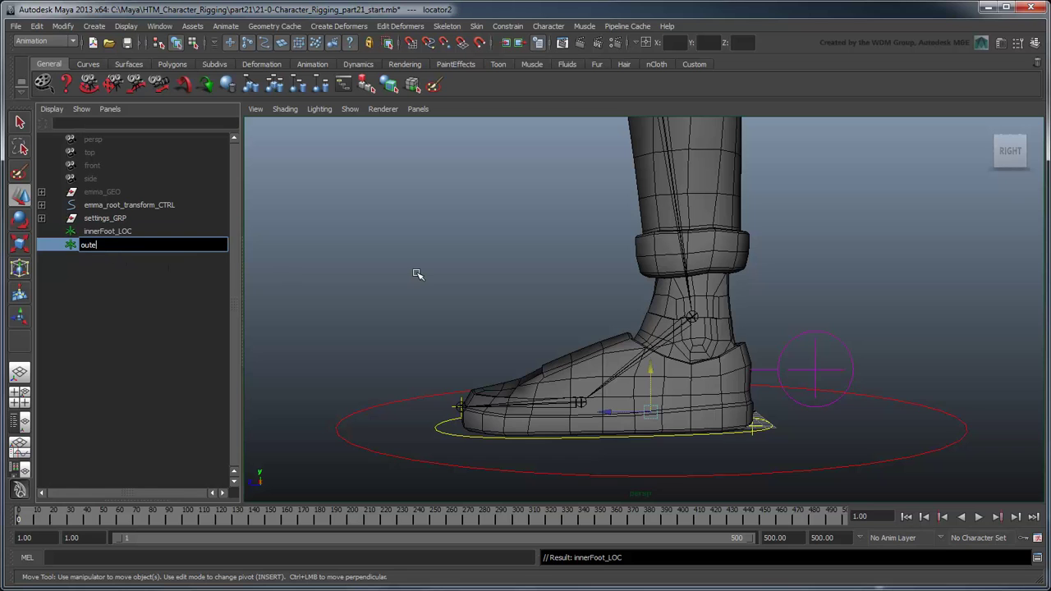
text(rFoot_LOC)
key(Return)
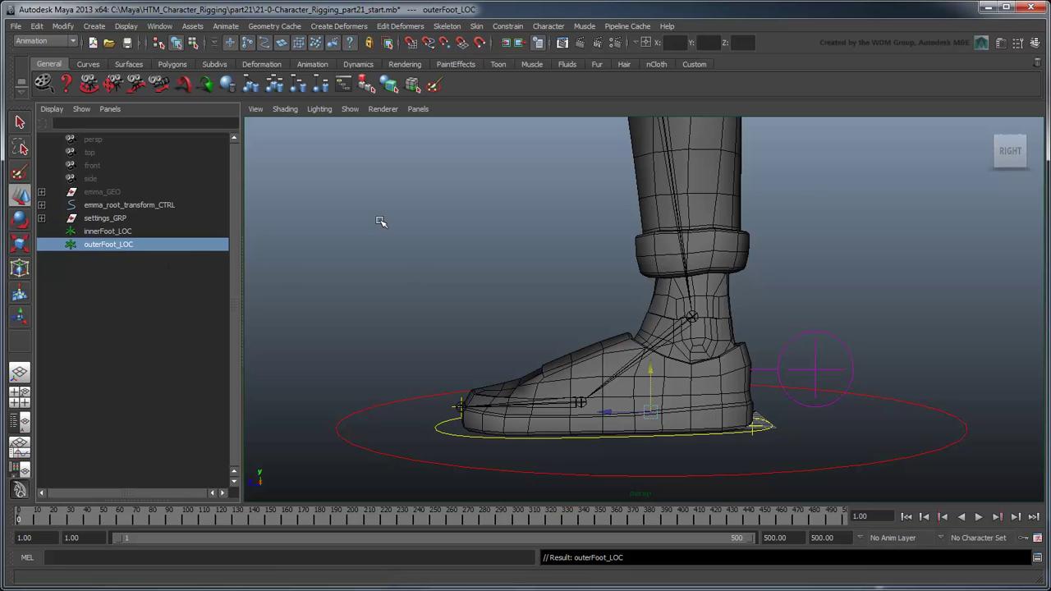
Move outerFoot_LOC onto the outer edge of the foot's sole
alt+drag(380, 223, 480, 251)
middle_drag(481, 250, 530, 429)
alt+drag(629, 429, 610, 418)
middle_drag(610, 418, 596, 413)
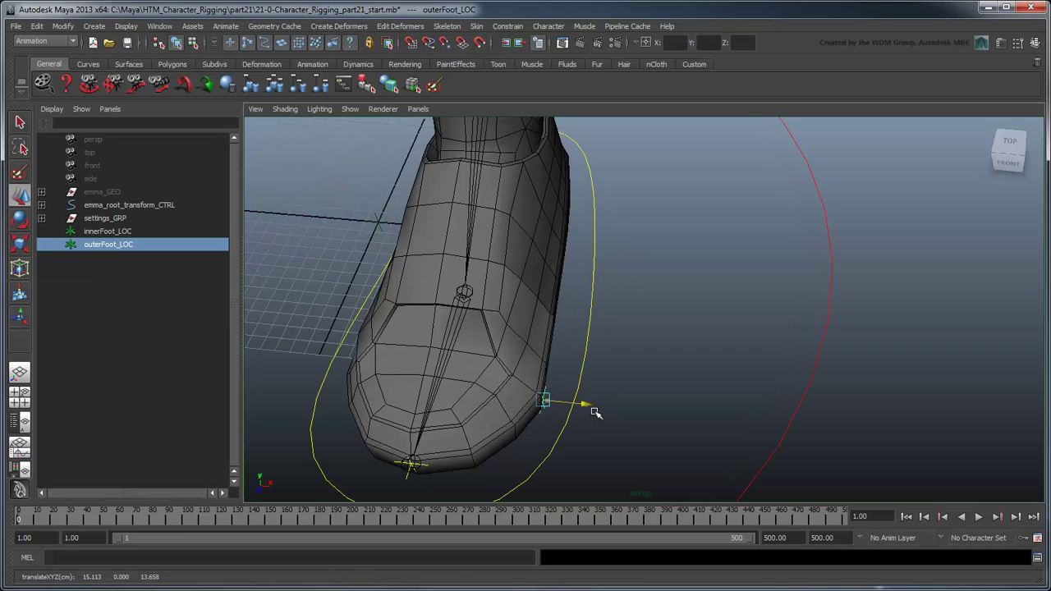
Move innerFoot_LOC onto the inner edge of the foot's sole
click(128, 232)
mouse_move(476, 353)
alt+mouse_down()
mouse_move(530, 371)
mouse_move(488, 288)
alt+mouse_up()
mouse_move(476, 317)
middle_down()
mouse_move(590, 436)
mouse_move(576, 412)
mouse_move(628, 380)
middle_up()
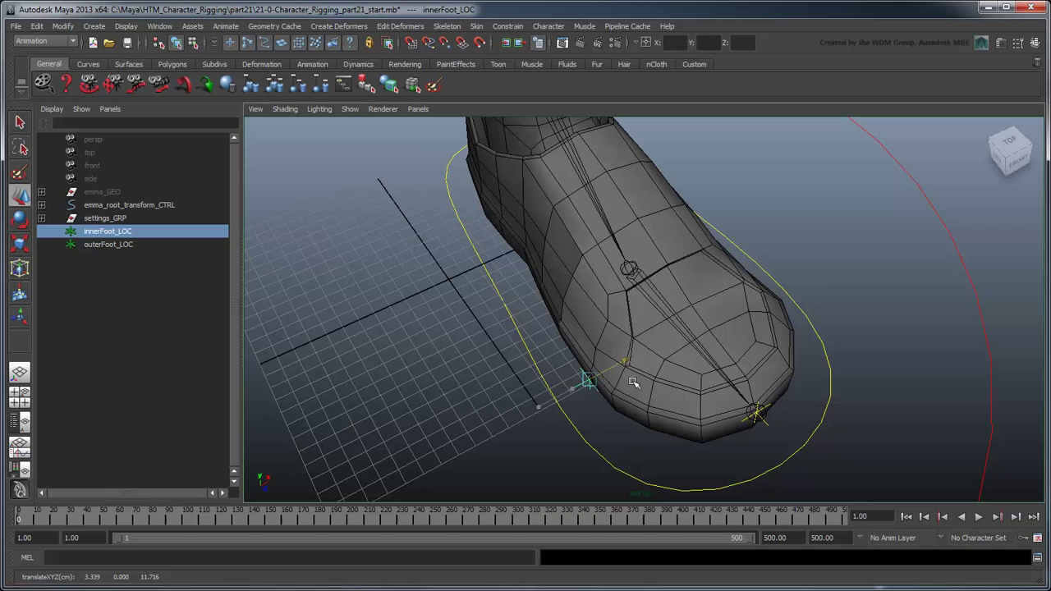
Select both foot locators and orbit to a front perspective view of the foot
key(q)
ctrl+click(108, 244)
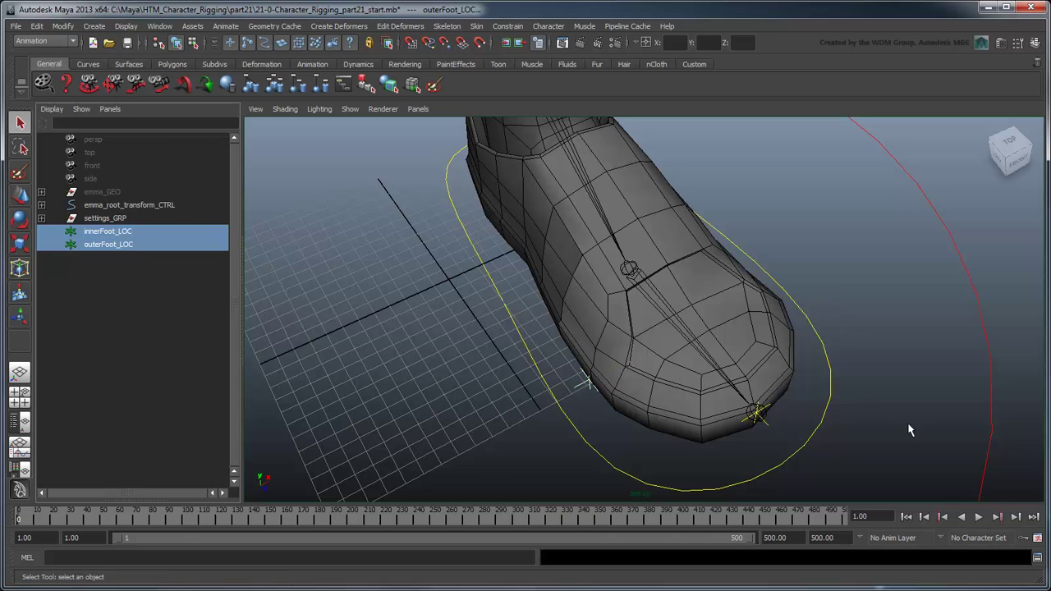
mouse_move(908, 429)
alt+mouse_down()
mouse_move(850, 421)
mouse_move(849, 448)
alt+mouse_up()
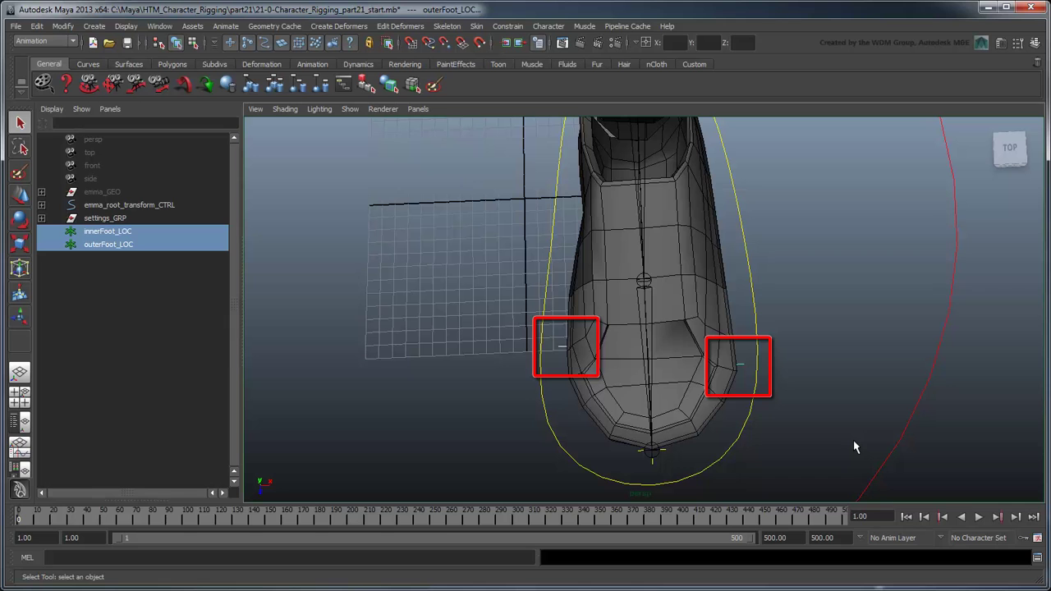
mouse_move(854, 441)
alt+mouse_down()
mouse_move(779, 399)
mouse_move(746, 356)
mouse_move(765, 372)
mouse_move(783, 370)
alt+mouse_up()
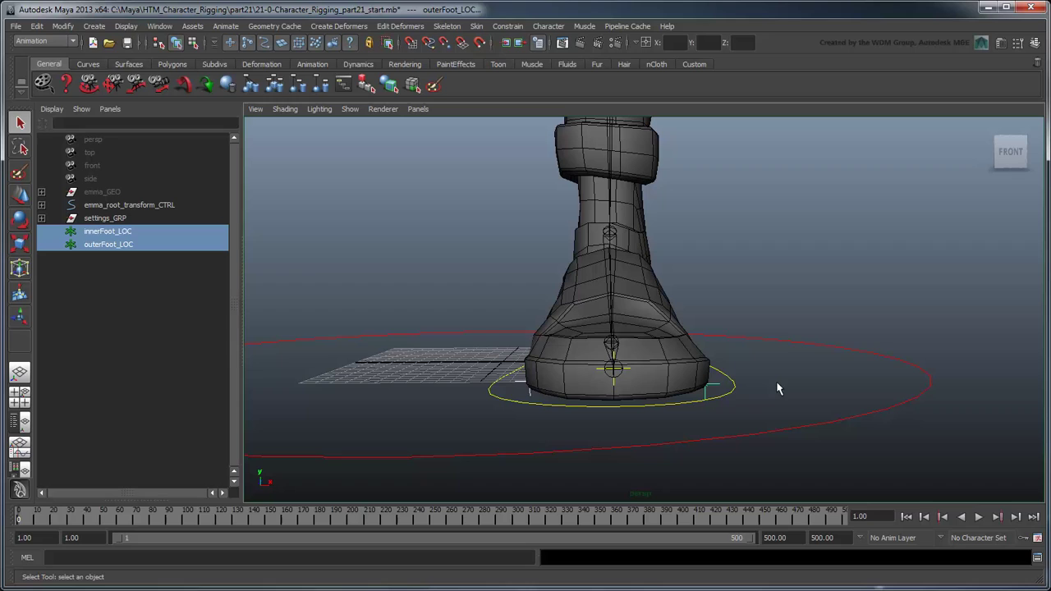
Parent innerFoot_LOC under outerFoot_LOC, then outerFoot_LOC under heel_LOC
click(125, 234)
middle_drag(123, 244, 122, 245)
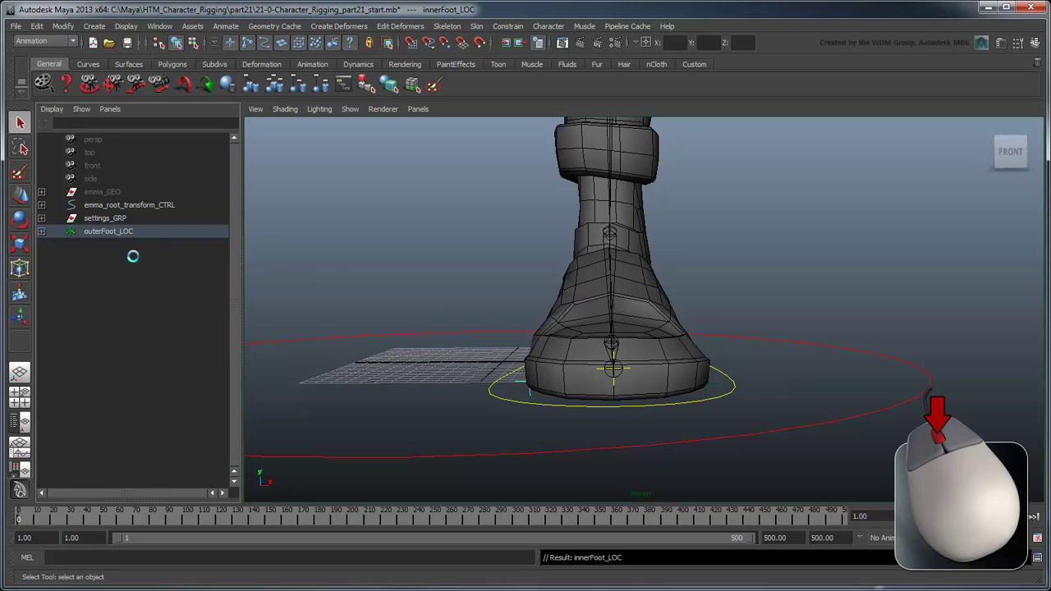
click(42, 206)
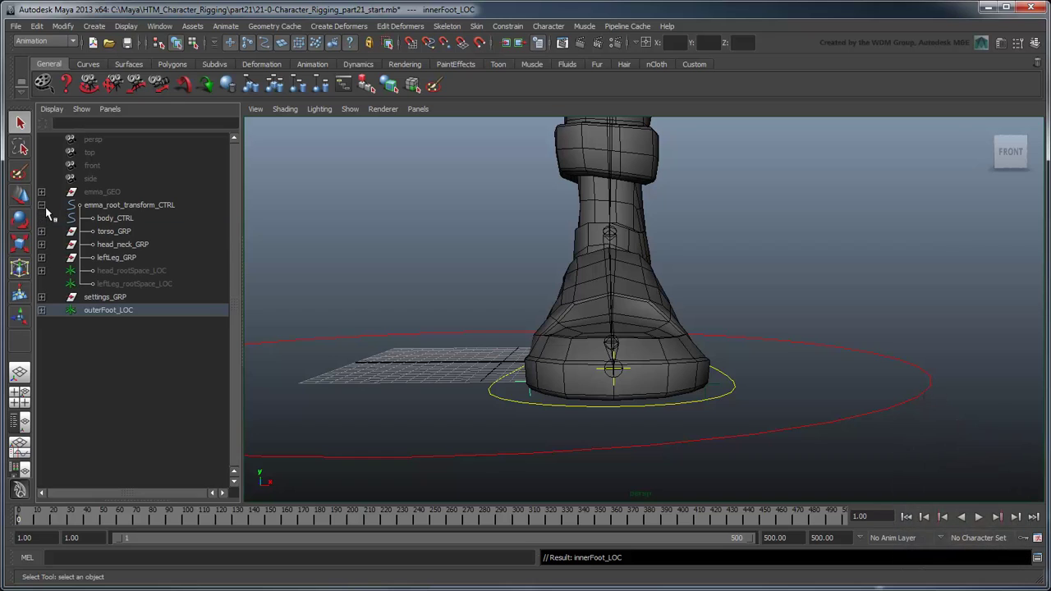
click(43, 258)
click(42, 297)
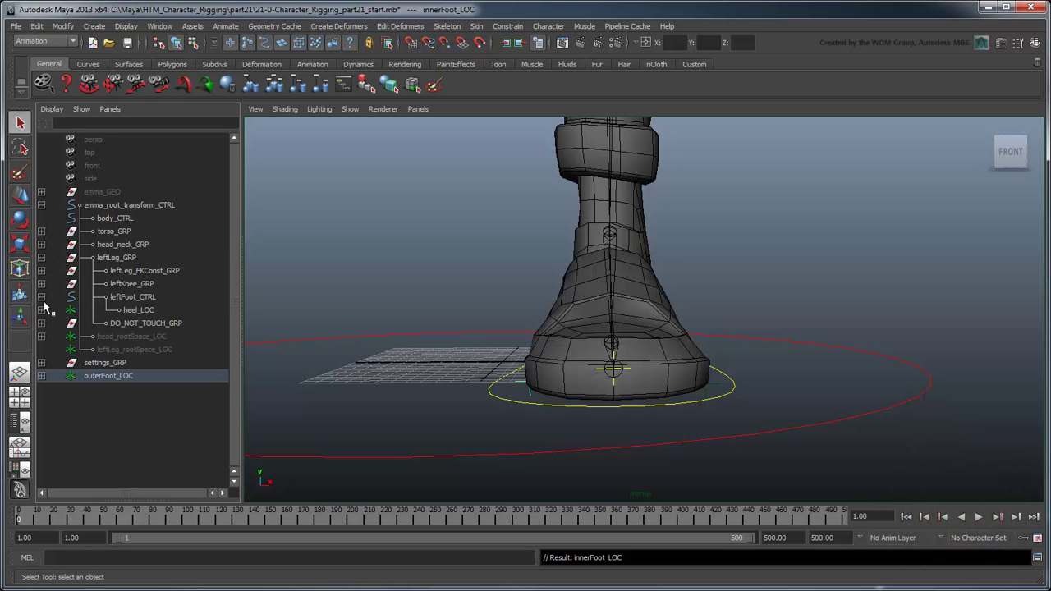
click(151, 380)
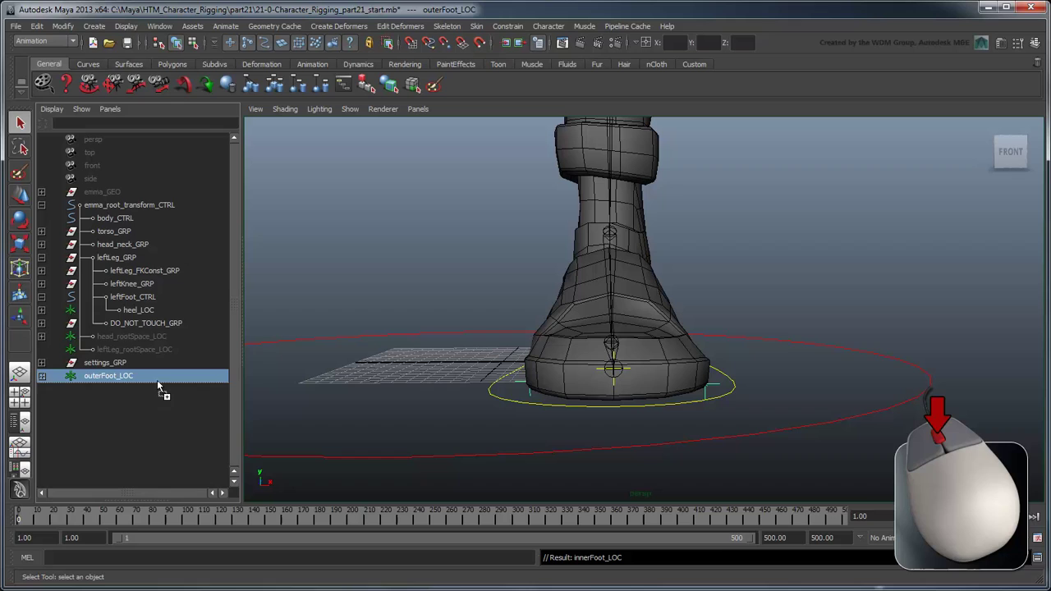
middle_drag(151, 382, 166, 310)
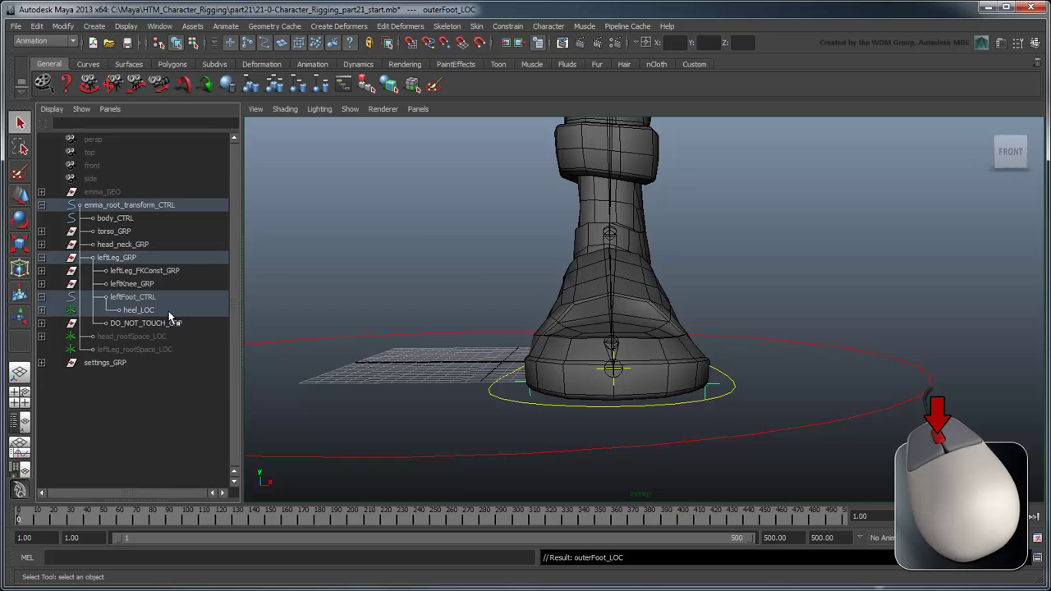
Parent toe_LOC and leftToe_HDL under innerFoot_LOC
click(42, 309)
click(42, 349)
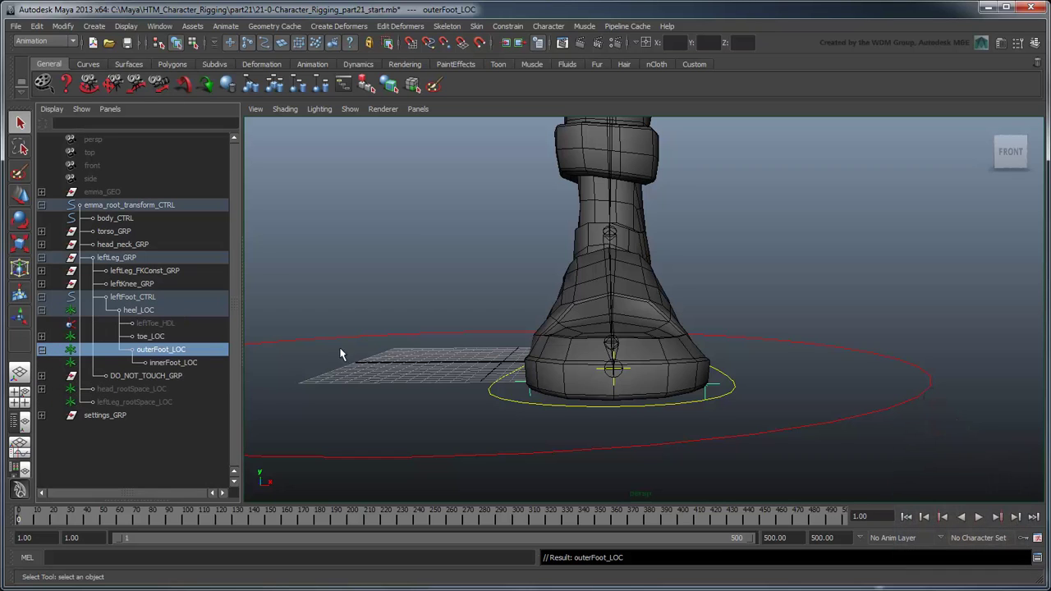
click(168, 338)
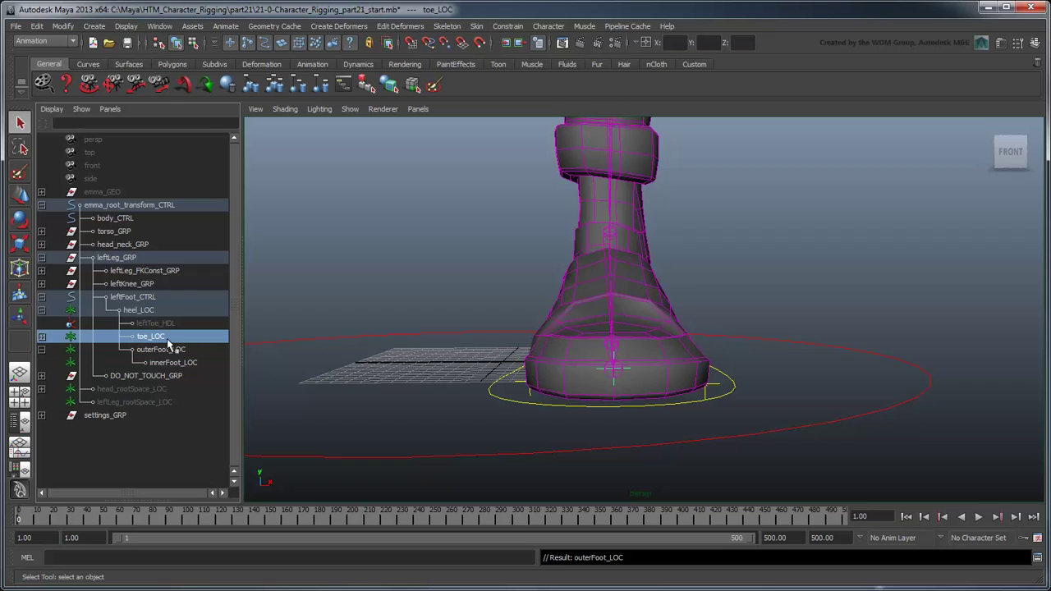
ctrl+click(165, 324)
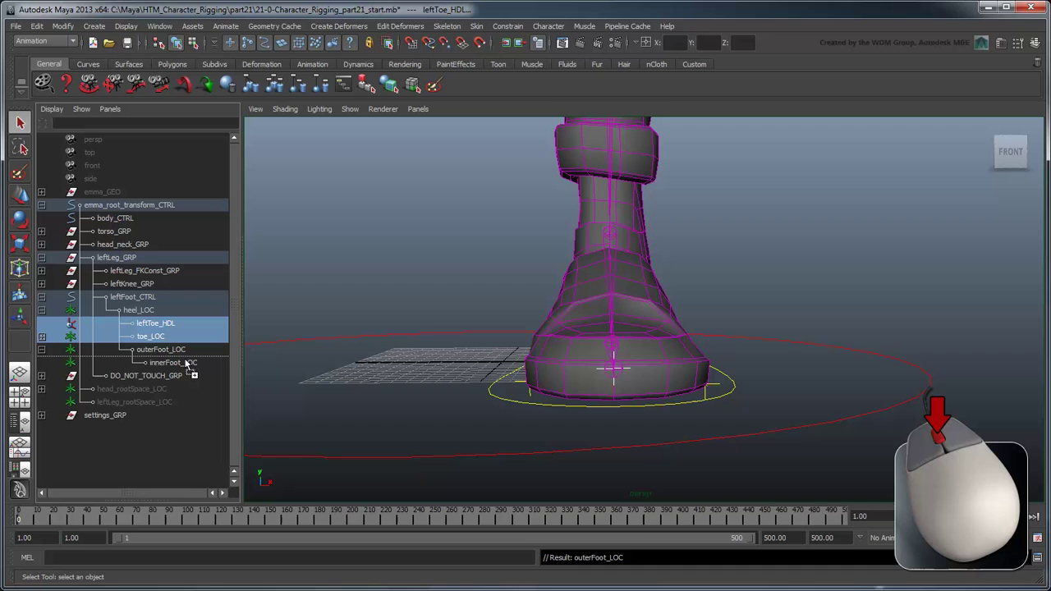
middle_drag(180, 341, 190, 362)
click(41, 337)
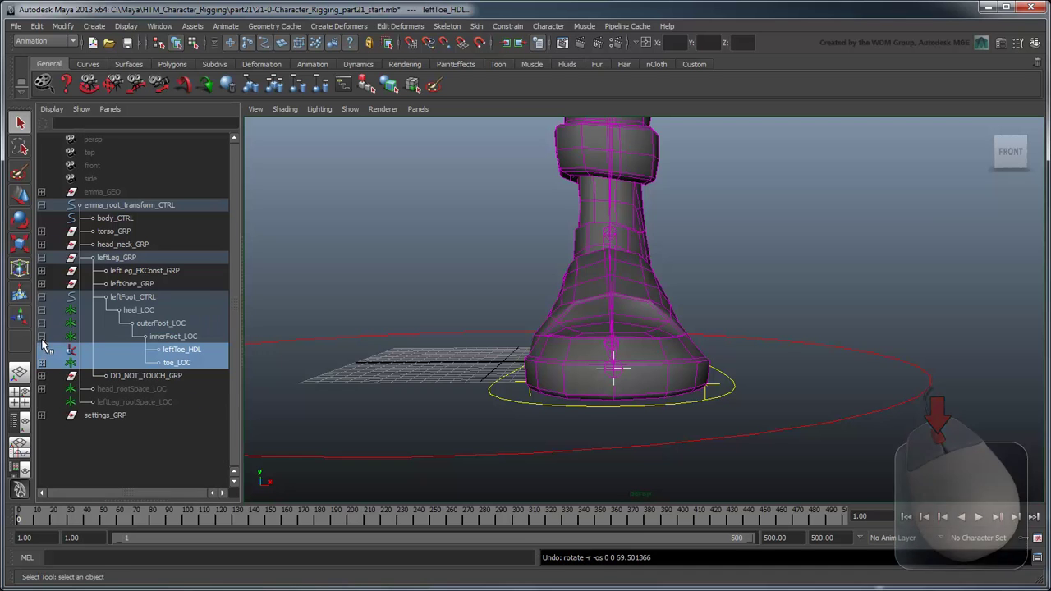
alt+drag(357, 408, 441, 380)
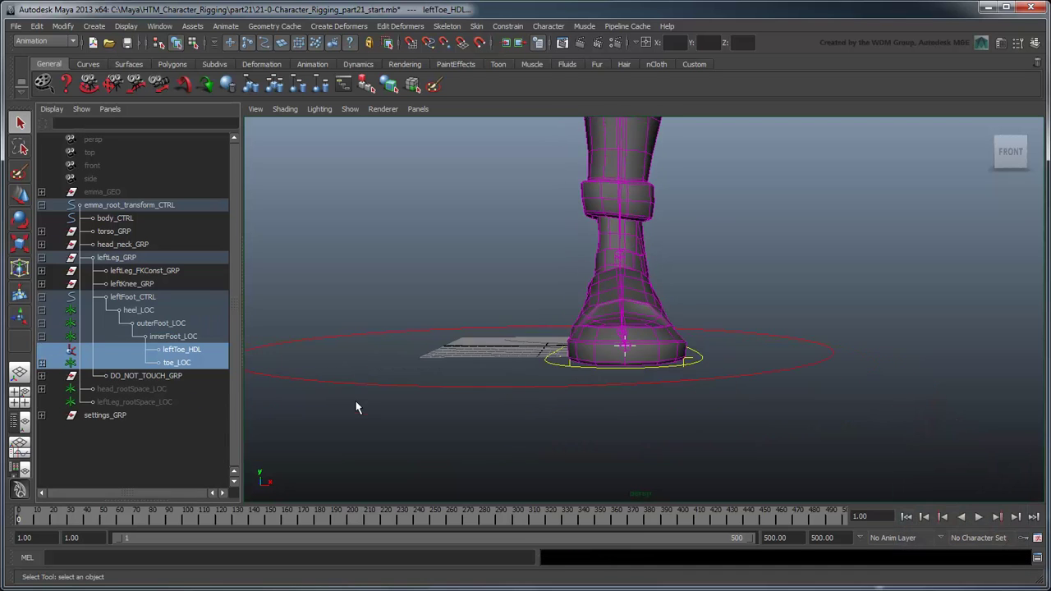
click(160, 322)
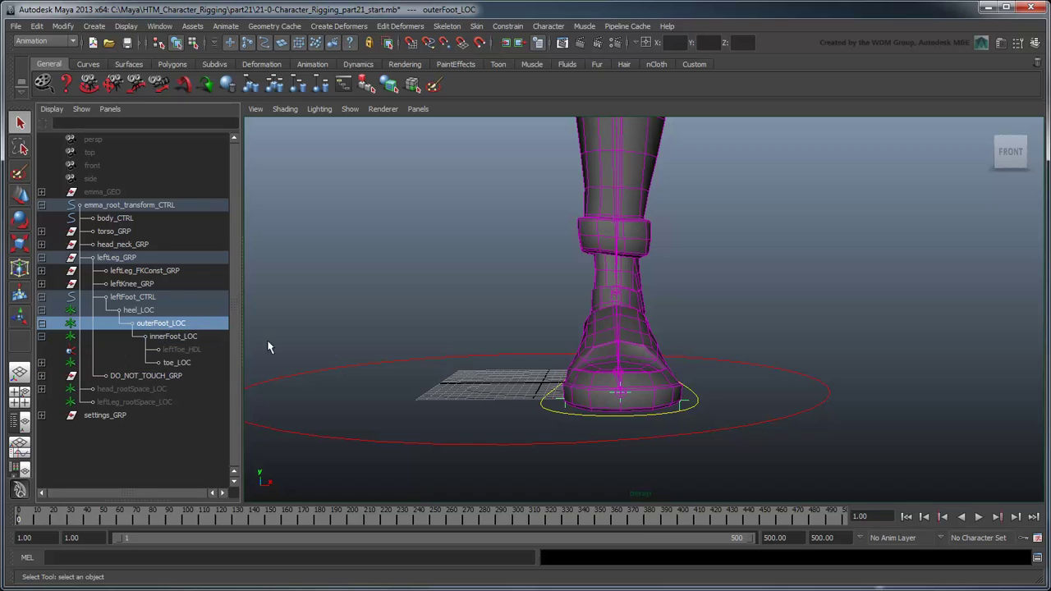
key(e)
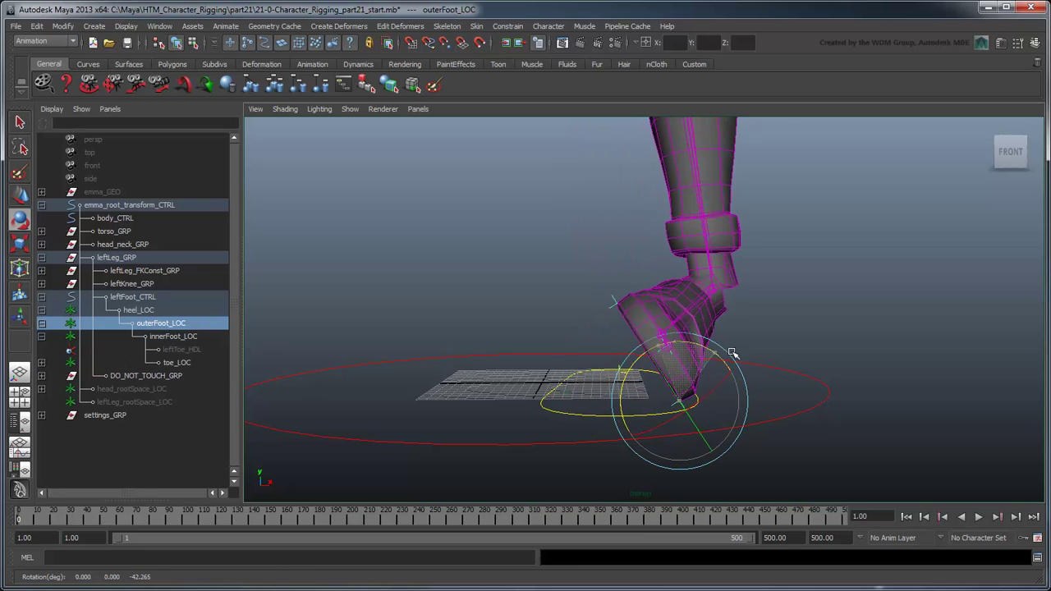
drag(663, 355, 750, 375)
key(ctrl+z)
click(174, 336)
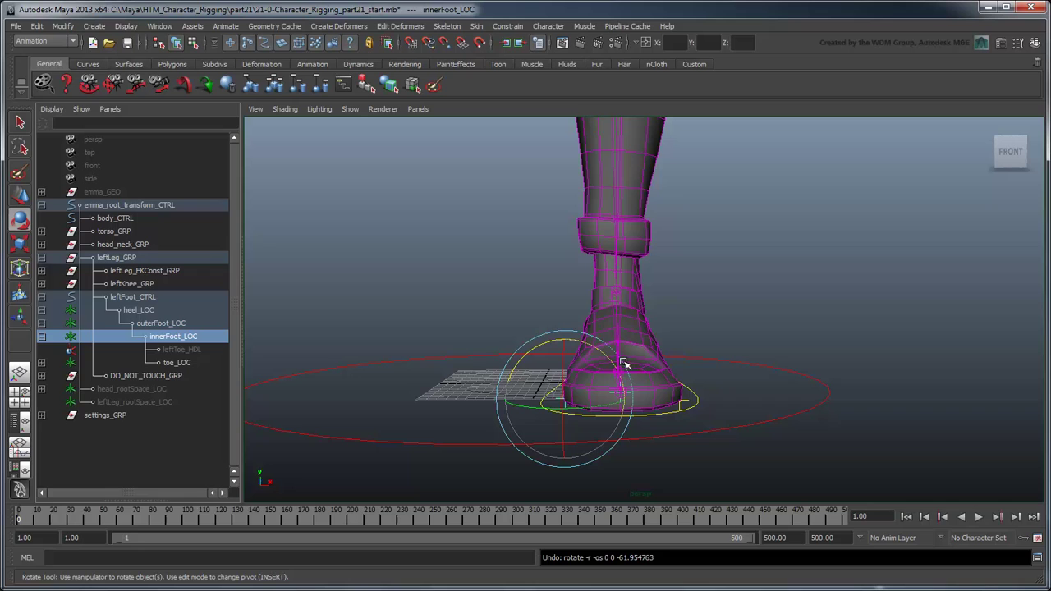
drag(624, 358, 567, 337)
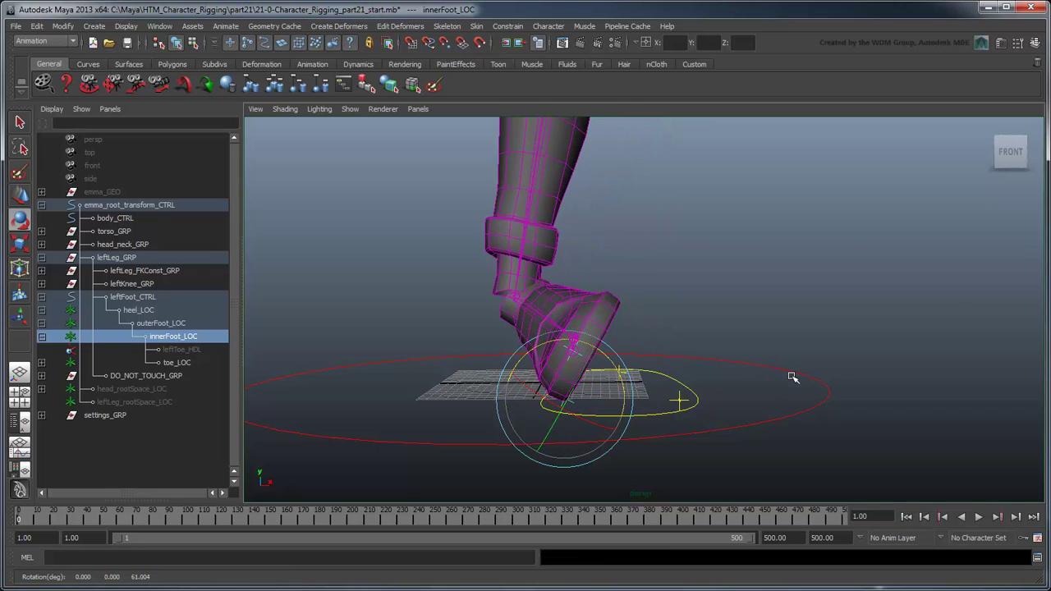
key(ctrl+z)
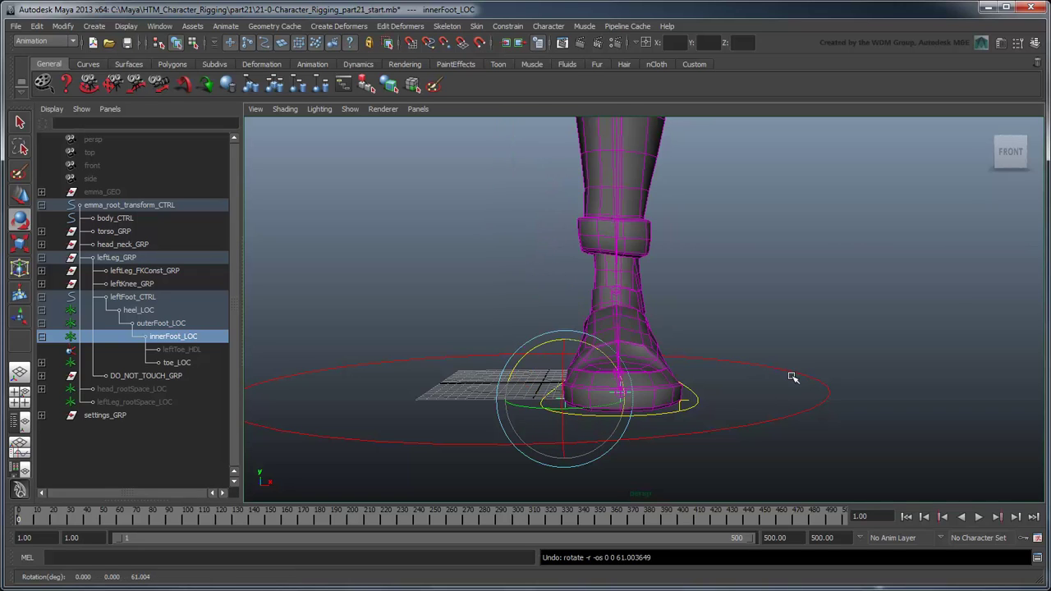
key(Up)
key(Up)
key(Up)
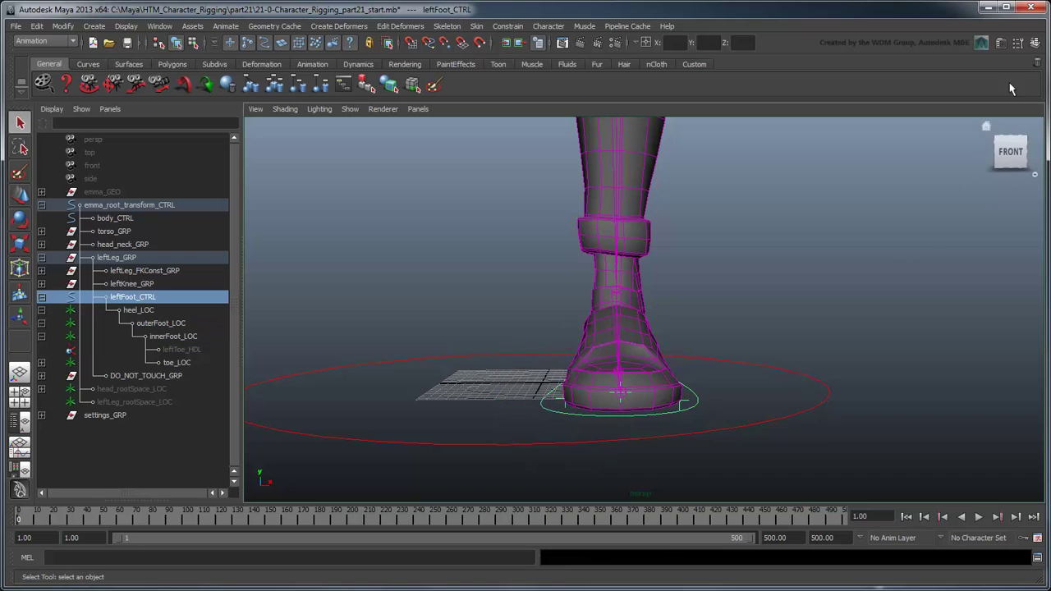
Add a keyable float attribute named Tilt to leftFoot_CTRL via Add Attribute
click(1035, 43)
click(946, 136)
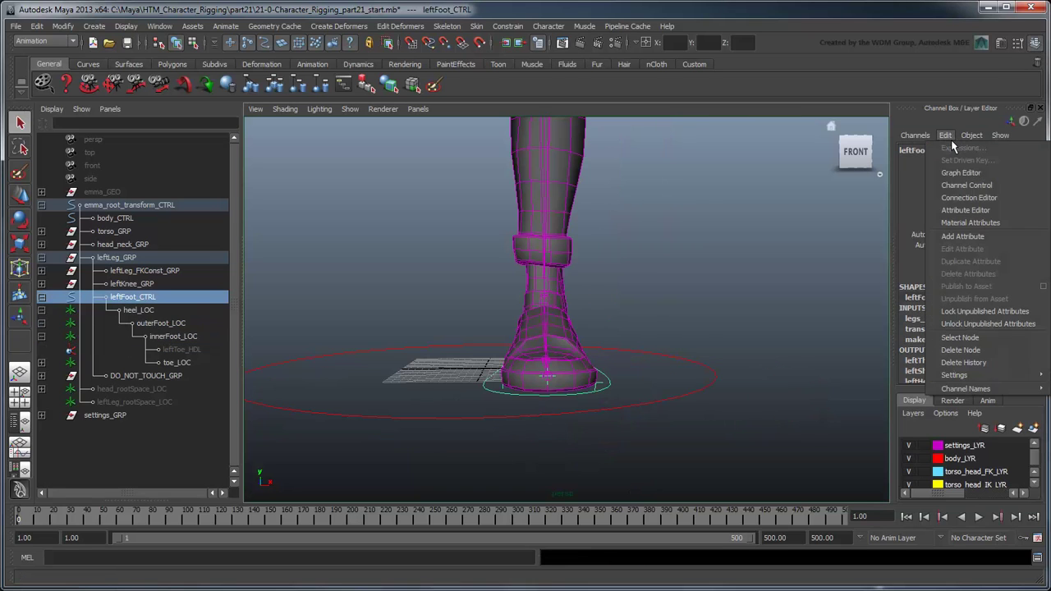
click(970, 234)
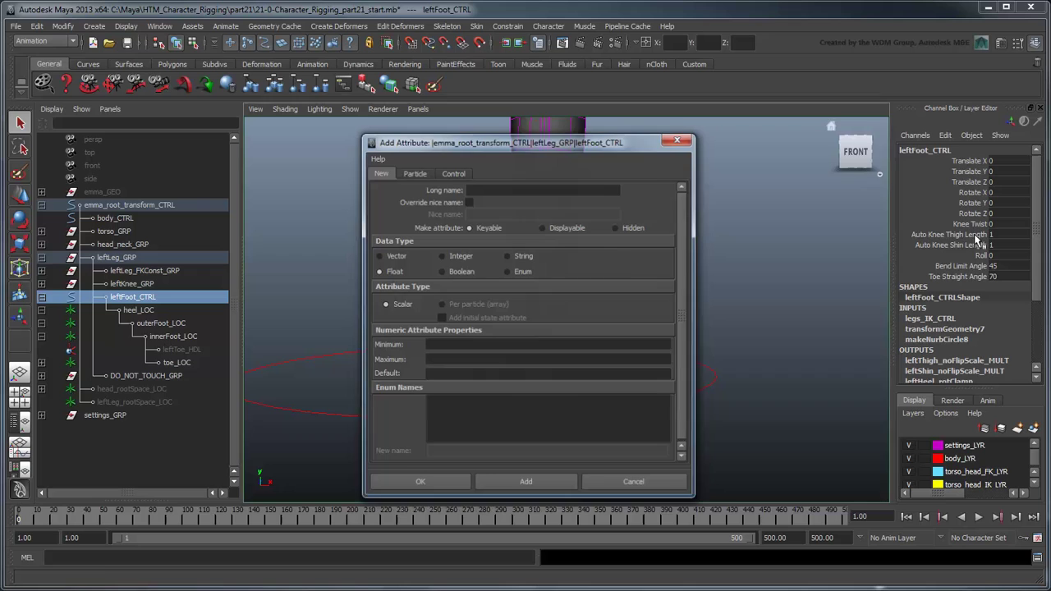
click(582, 194)
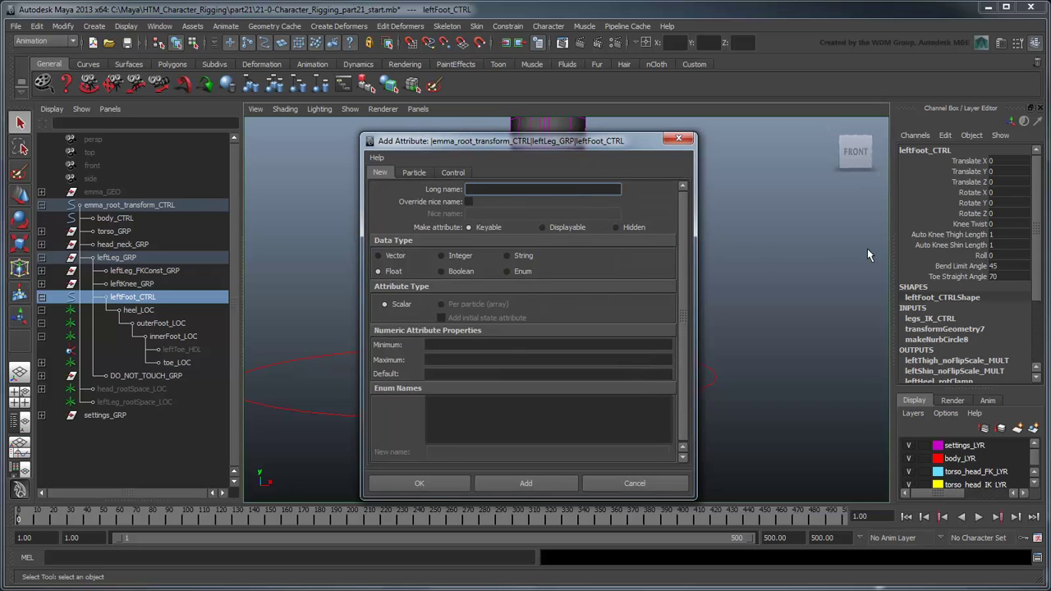
text(tilt)
click(437, 486)
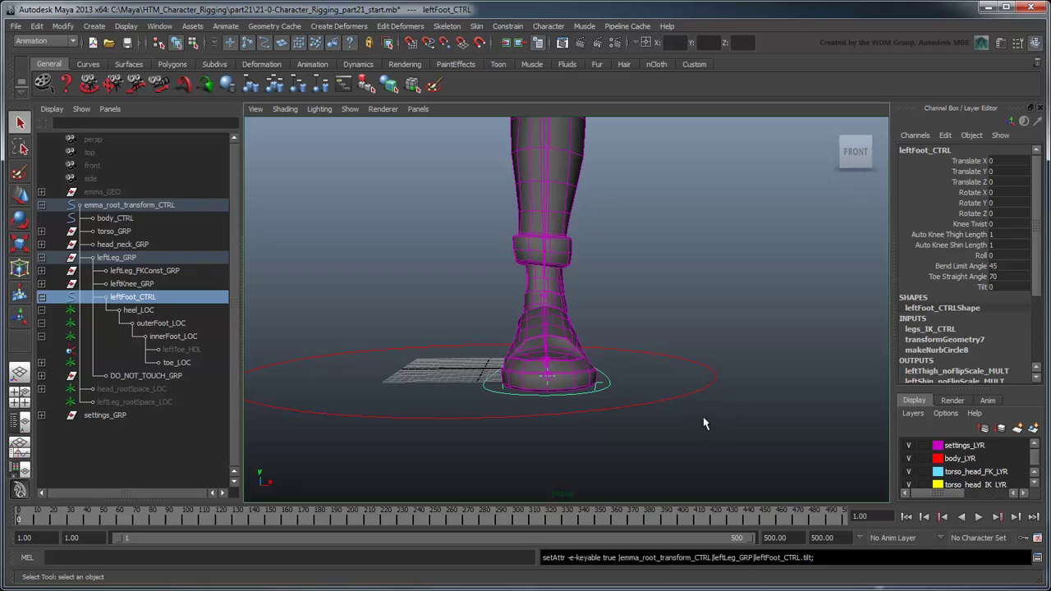
In Set Driven Key, key leftFoot_CTRL Tilt to both foot locators' Rotate Z at rest
click(229, 26)
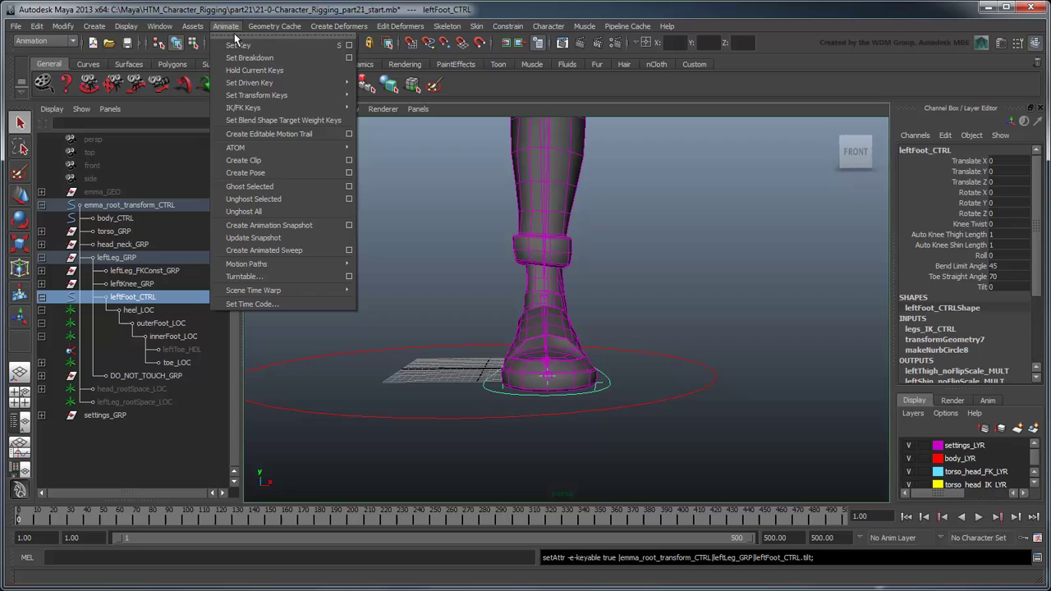
click(381, 84)
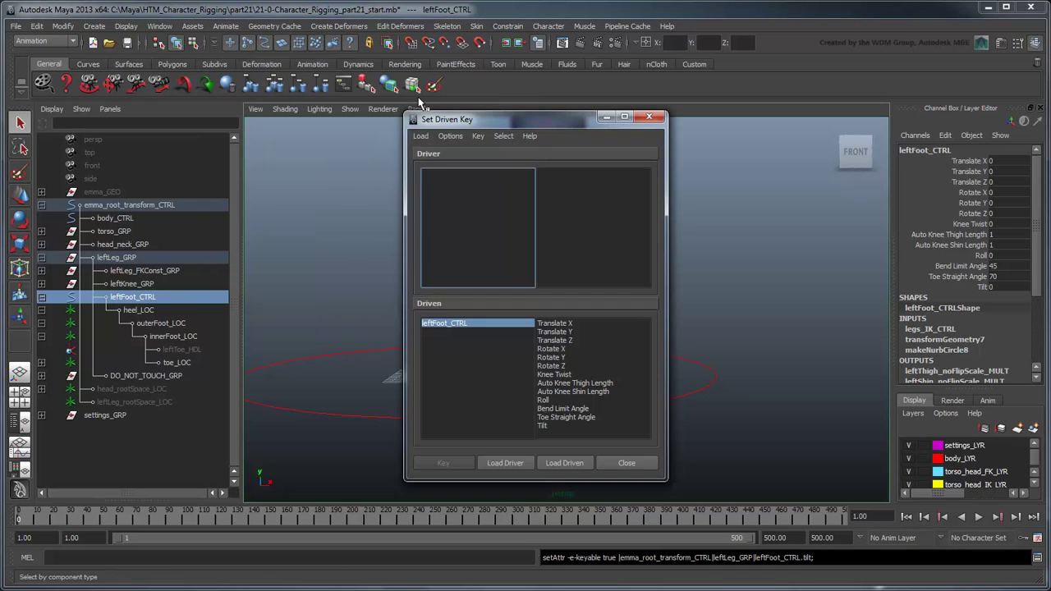
click(514, 467)
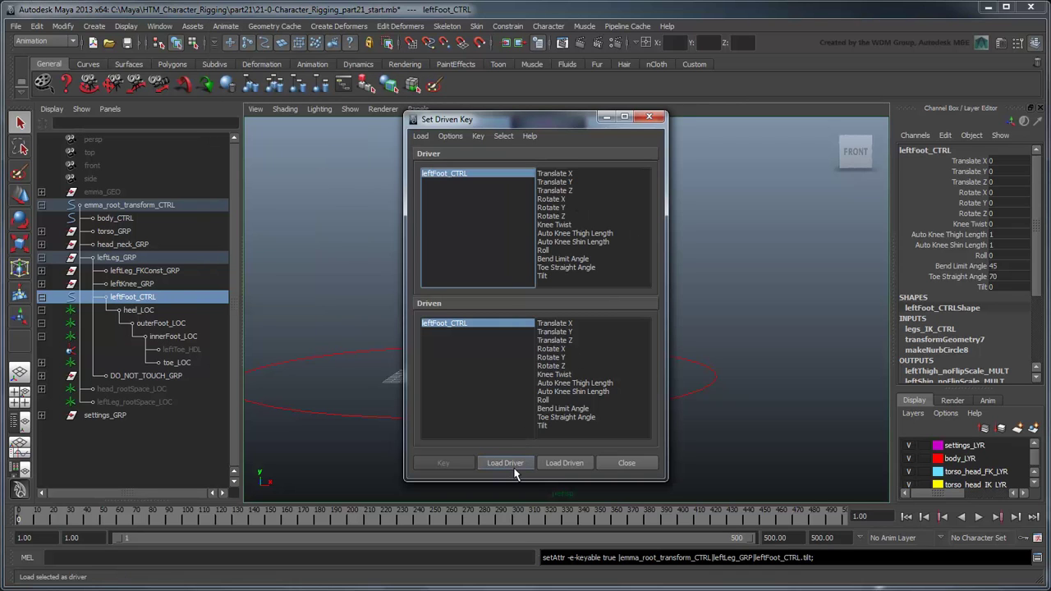
click(161, 322)
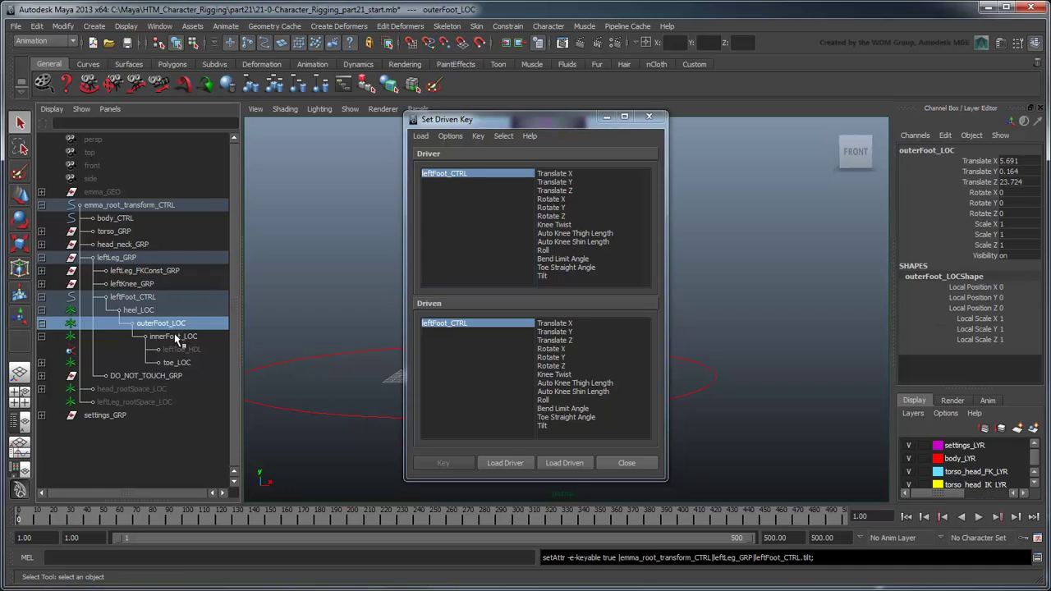
click(579, 465)
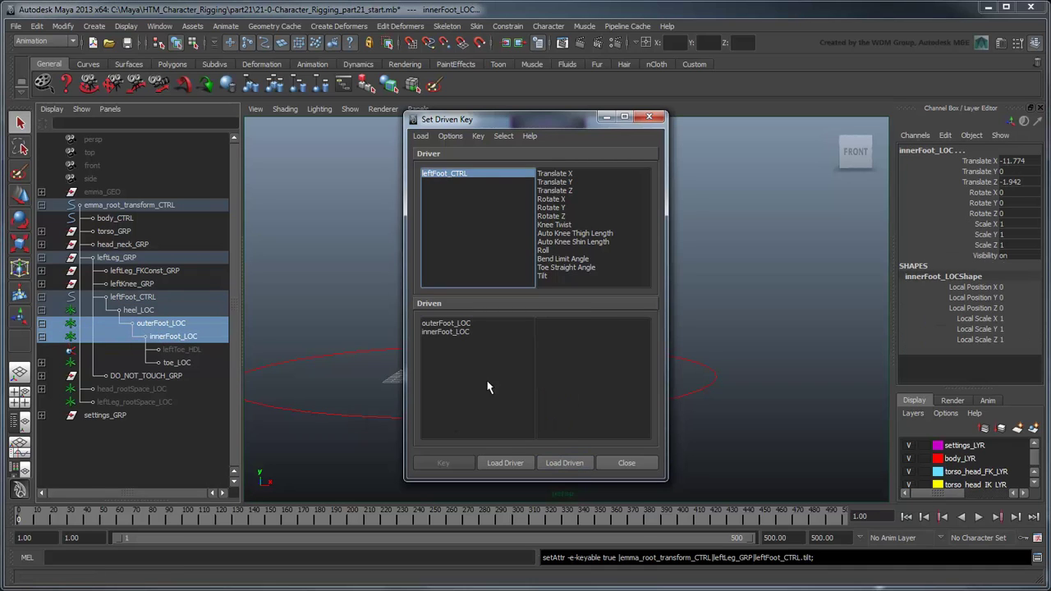
drag(459, 323, 486, 351)
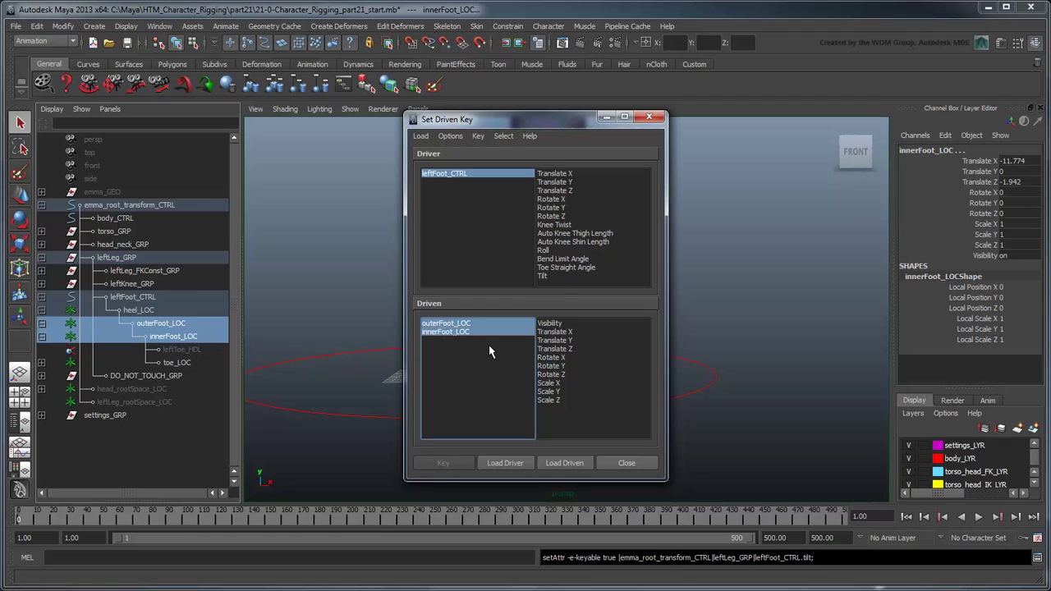
click(559, 279)
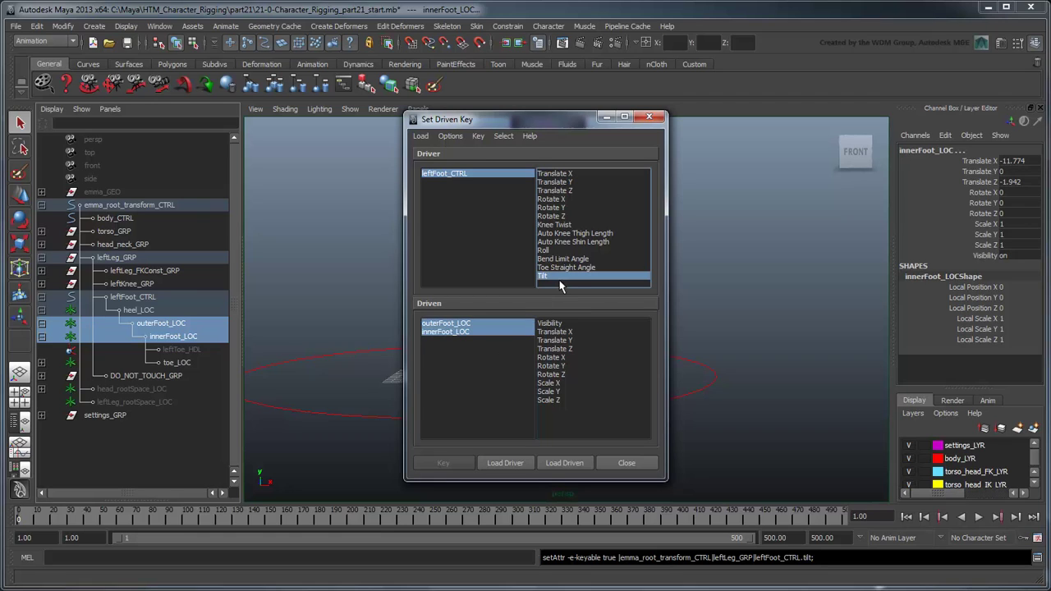
click(571, 376)
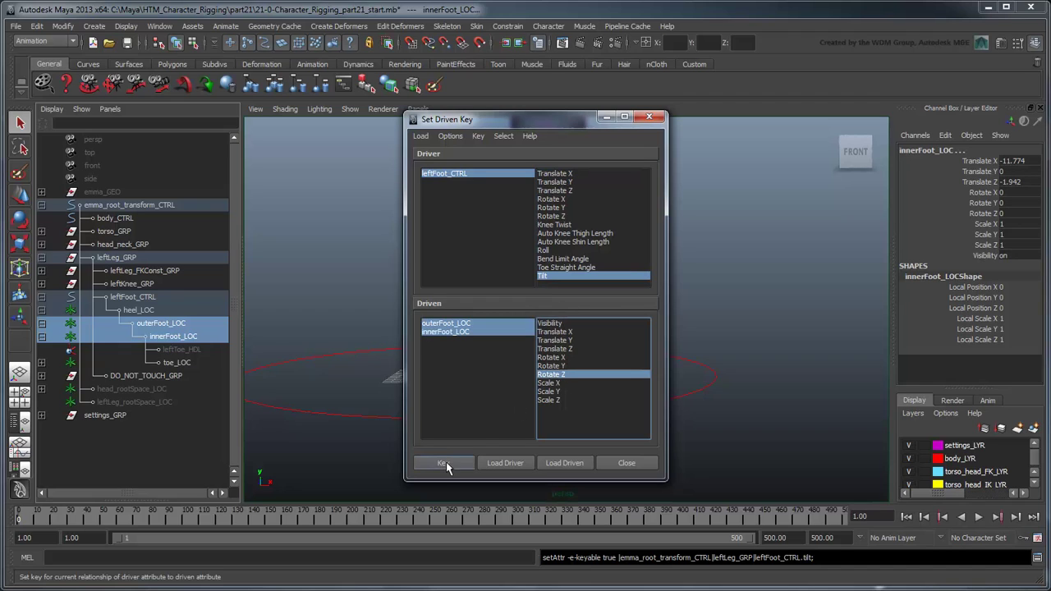
click(444, 464)
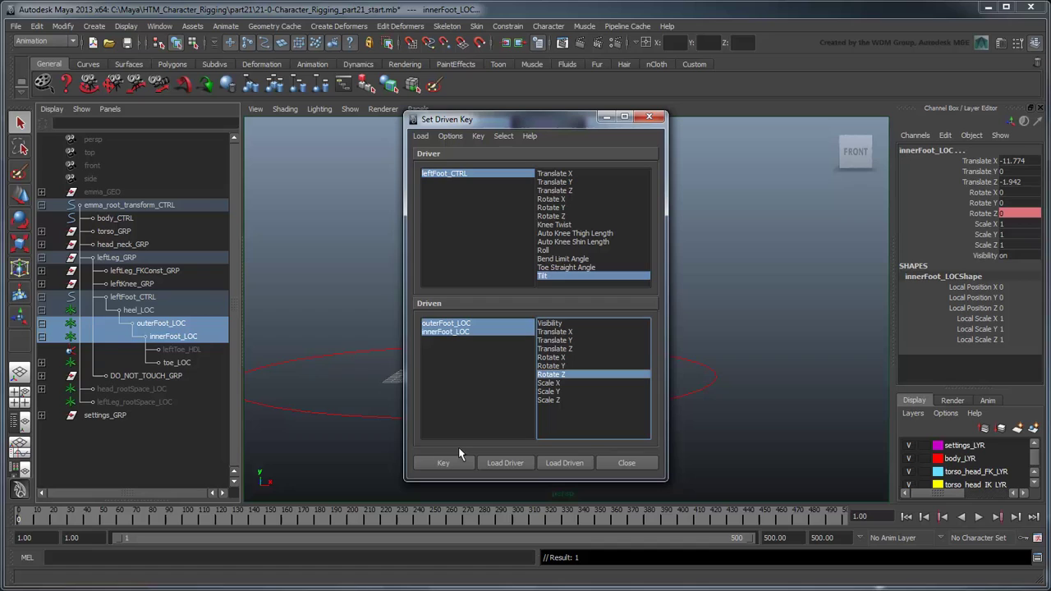
Set leftFoot_CTRL Tilt to -90 and innerFoot_LOC Rotate Z to 90
click(503, 184)
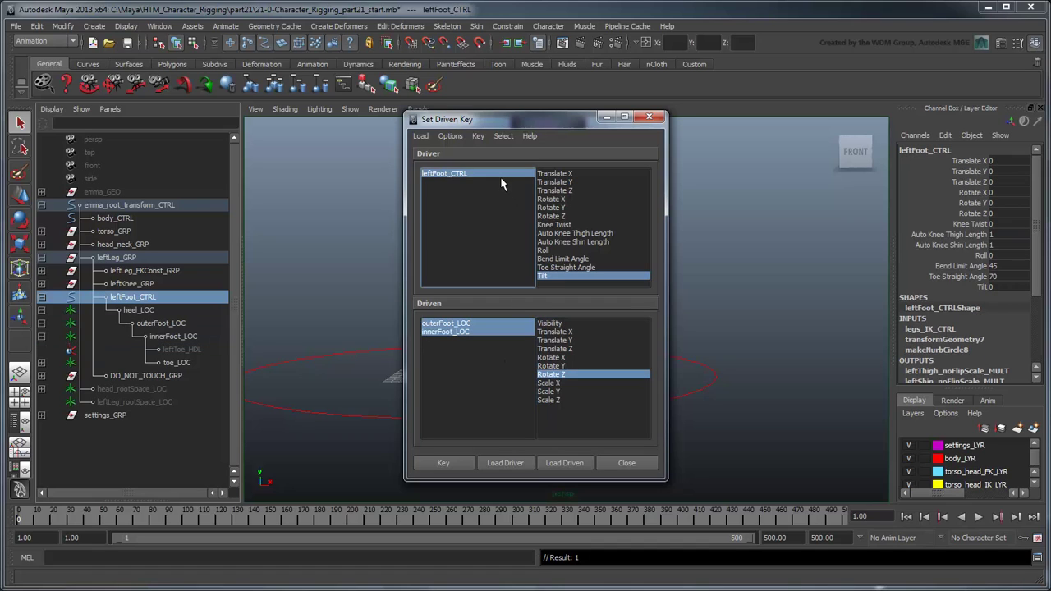
click(1006, 287)
text(90)
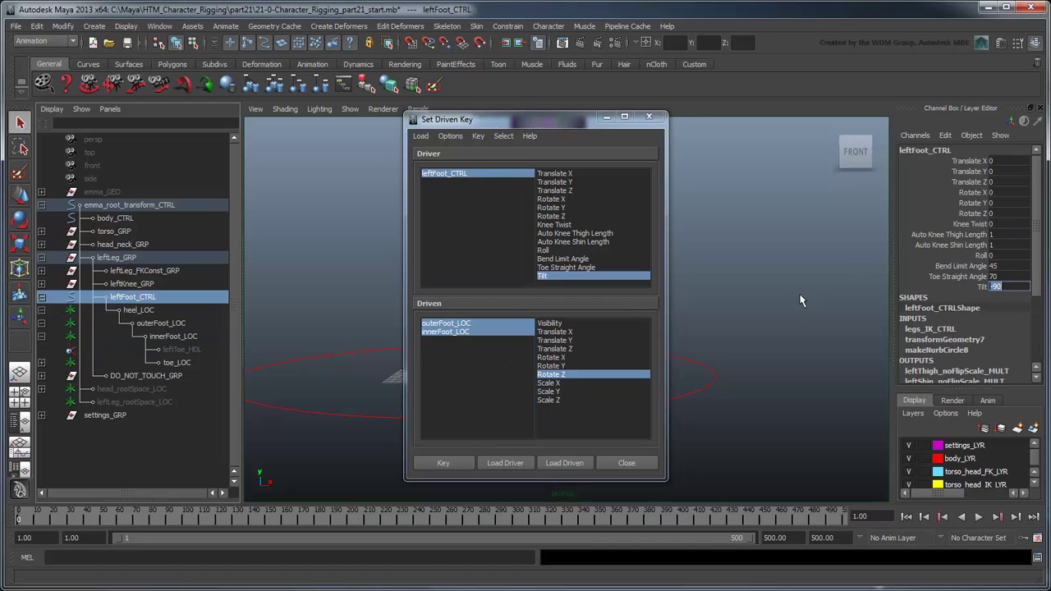
click(606, 119)
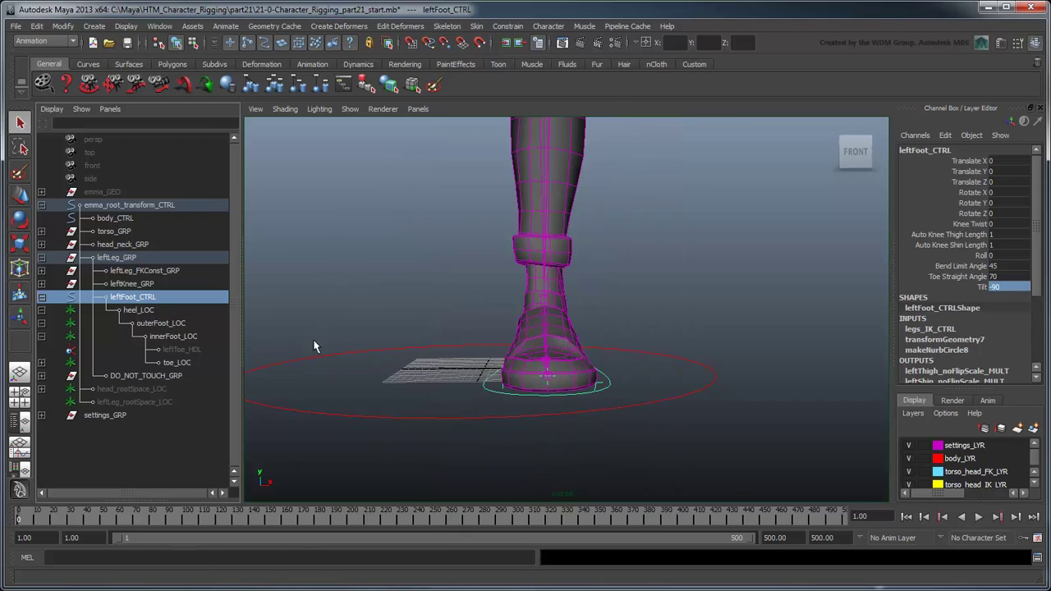
click(194, 338)
click(1015, 214)
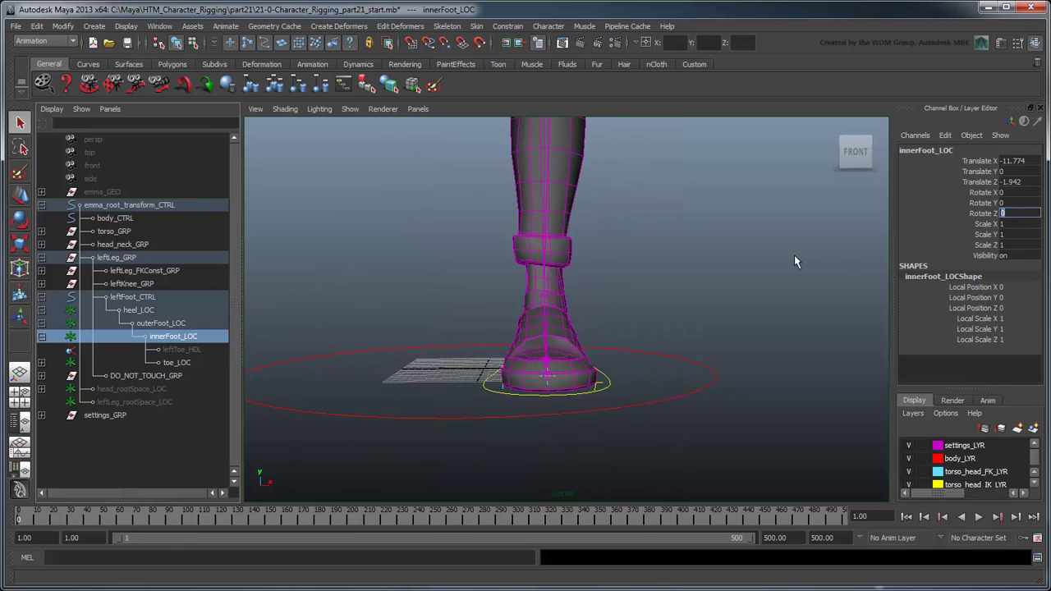
text(90)
key(Return)
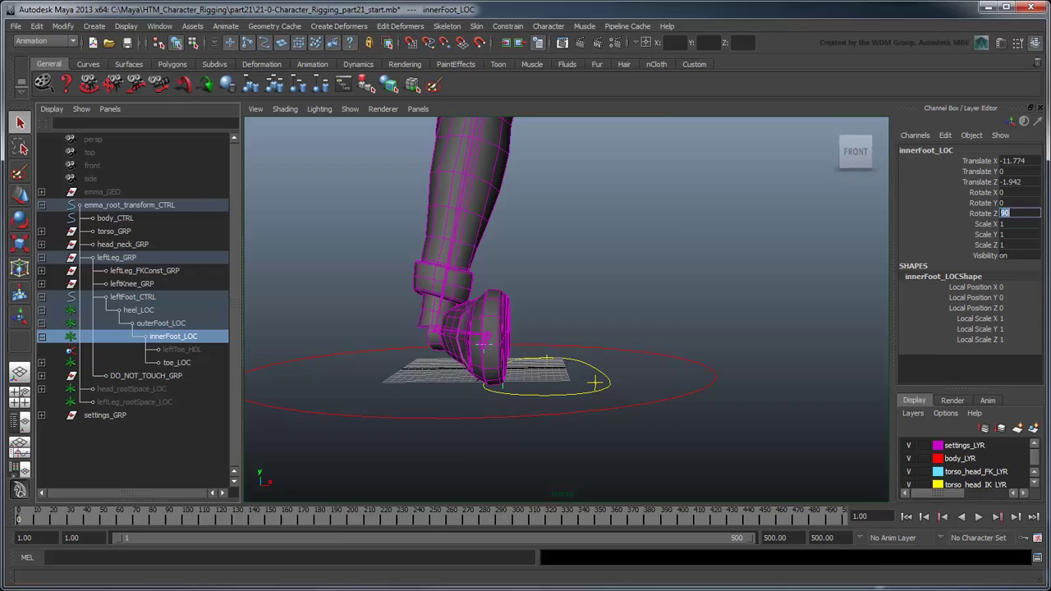
Key that pose with only innerFoot_LOC selected as the driven object
key(Return)
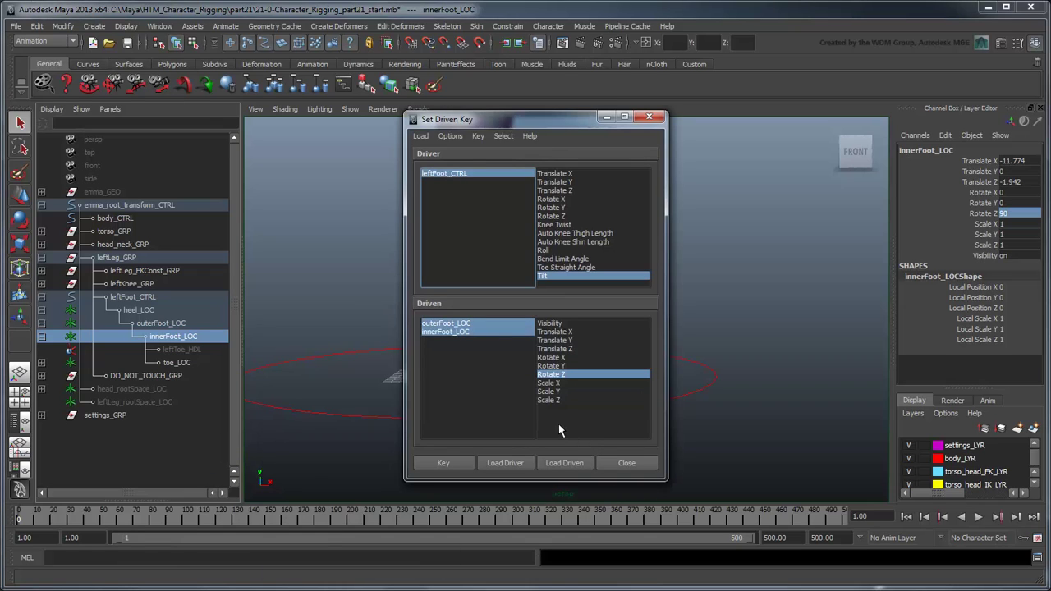
click(496, 347)
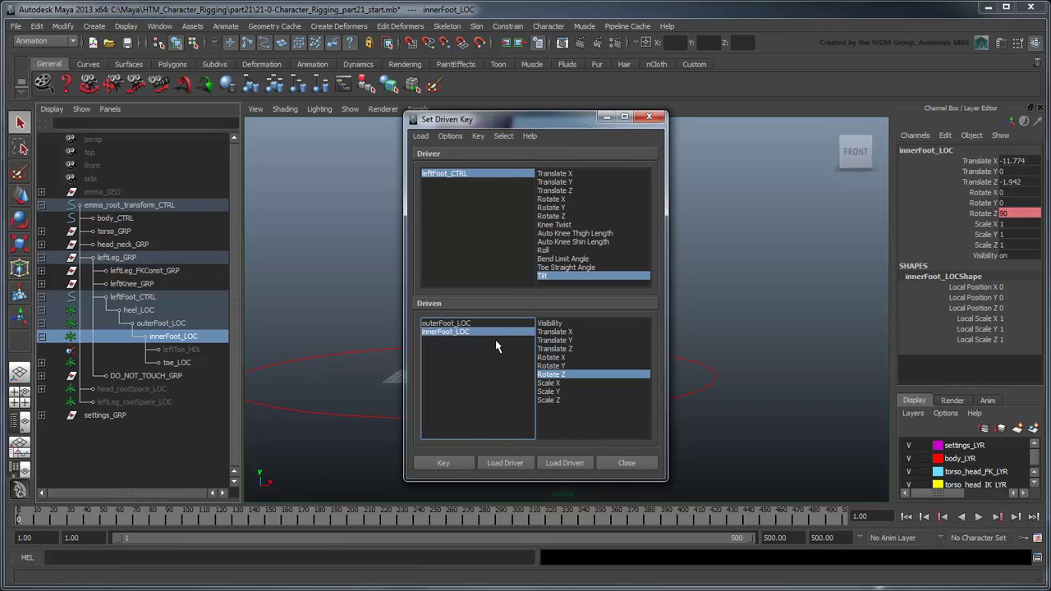
click(464, 467)
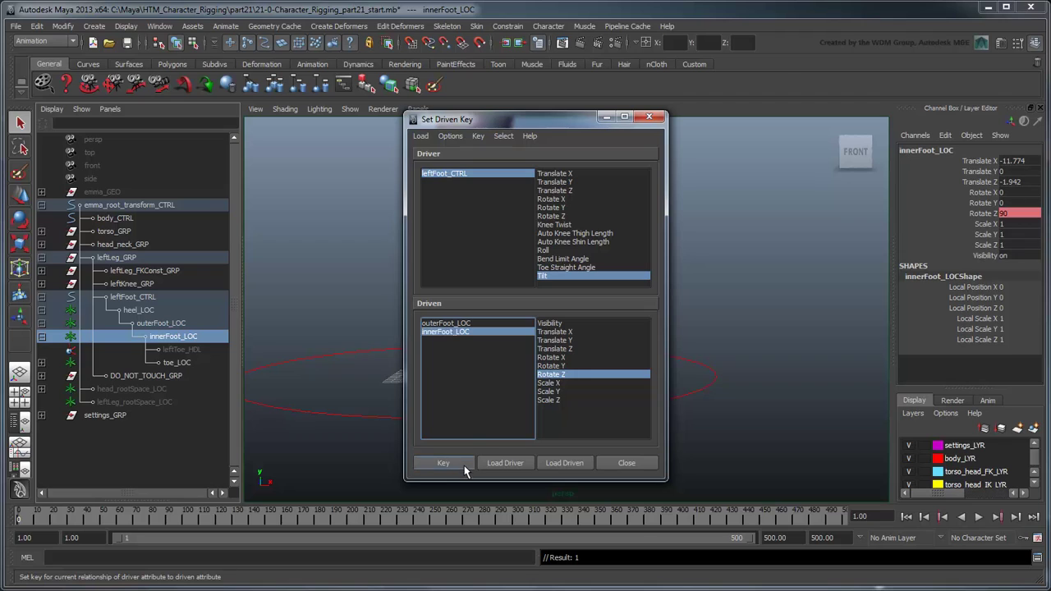
Set Tilt to 90 and outerFoot_LOC Rotate Z to -90, and key the pose
click(475, 183)
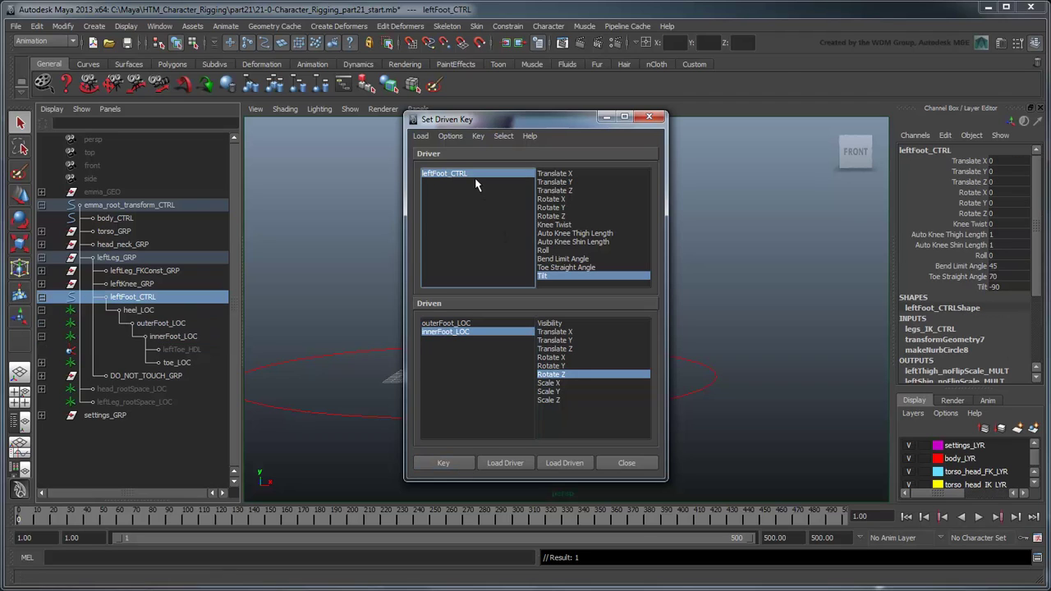
click(1016, 288)
text(90)
key(Return)
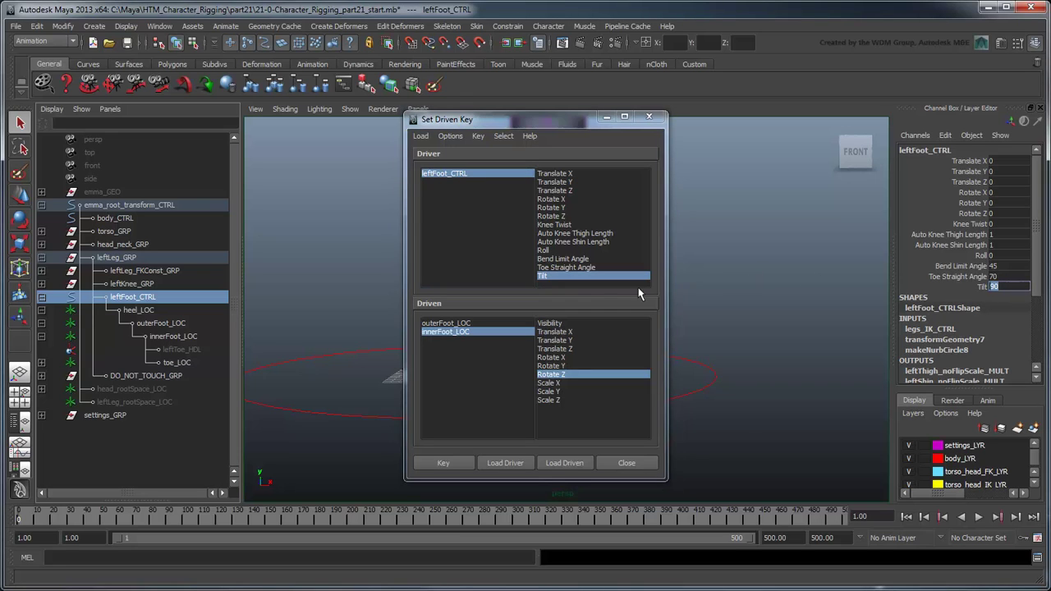
click(471, 325)
click(606, 116)
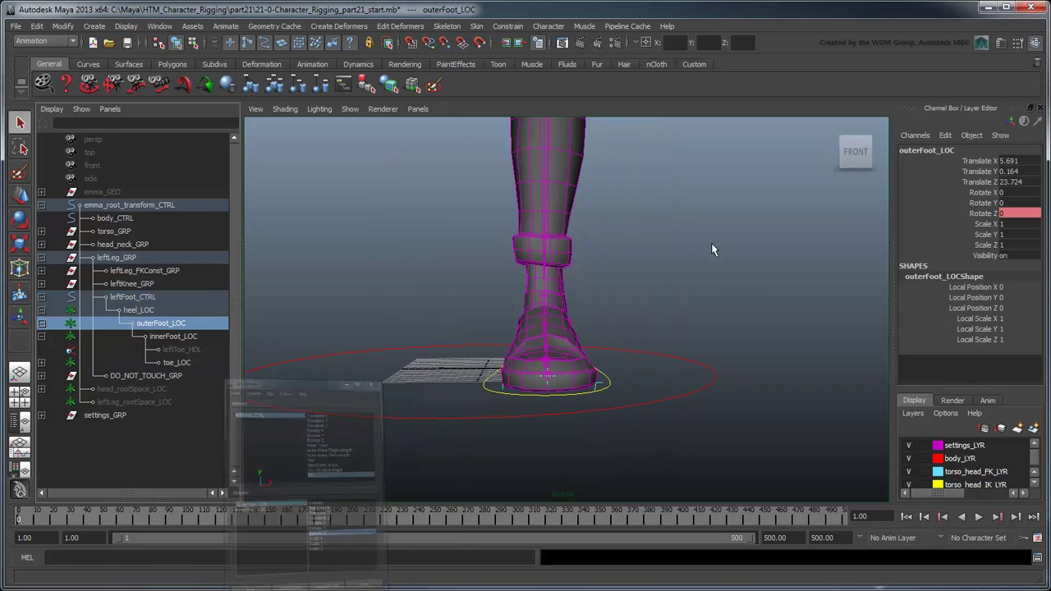
click(1020, 215)
text(-90)
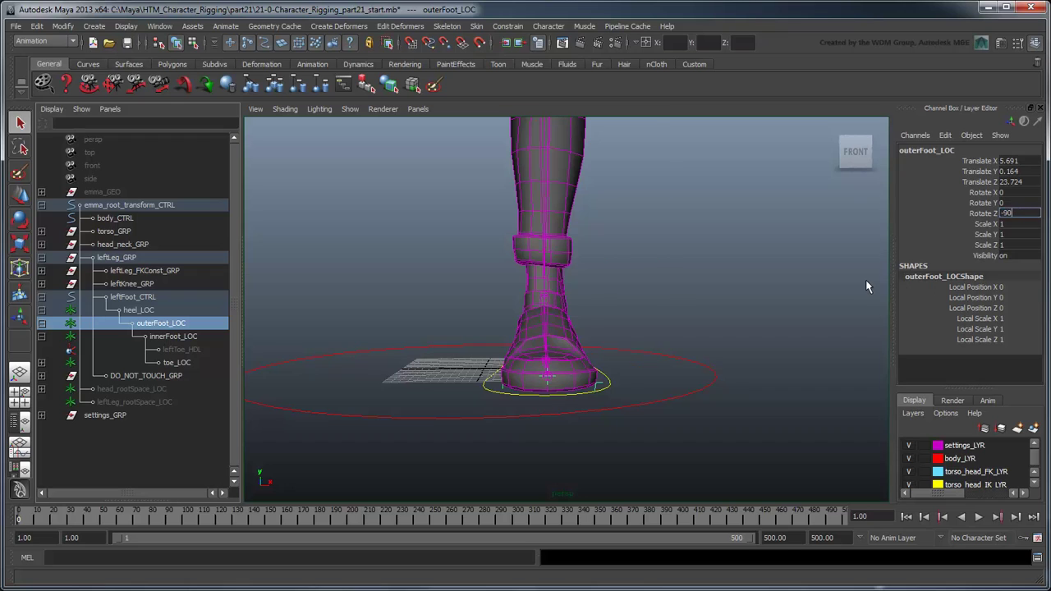
key(Return)
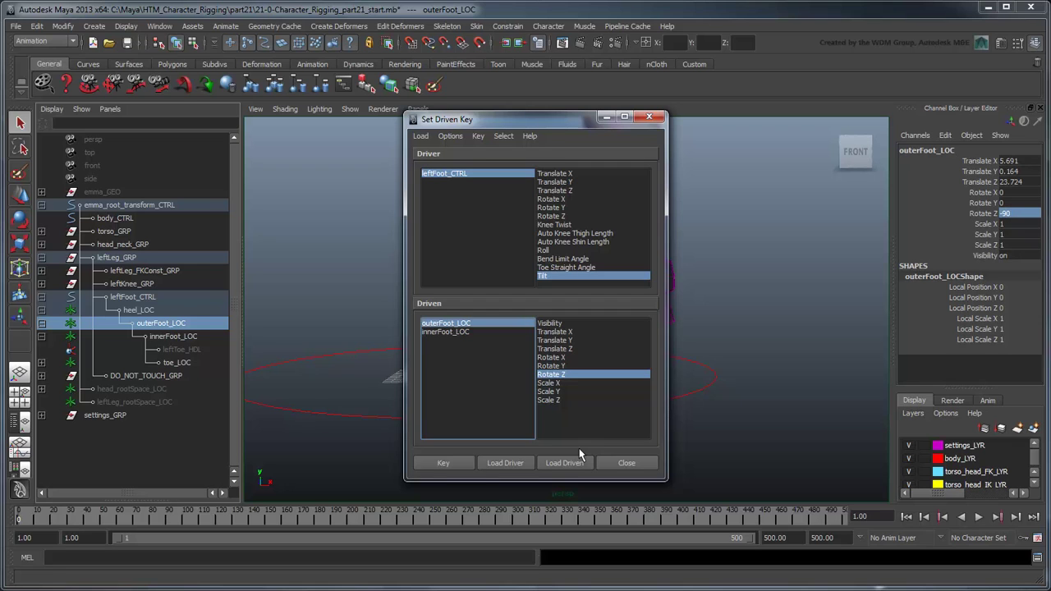
click(459, 468)
Close the driven key editor, sweep Tilt to test the foot roll, and reset Tilt to 0
click(626, 463)
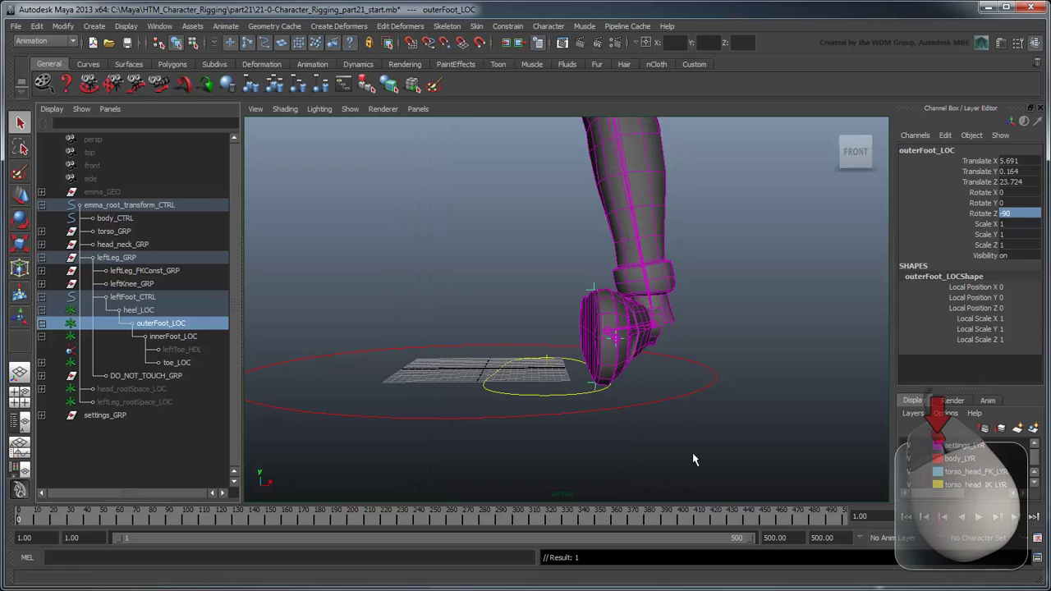
click(571, 399)
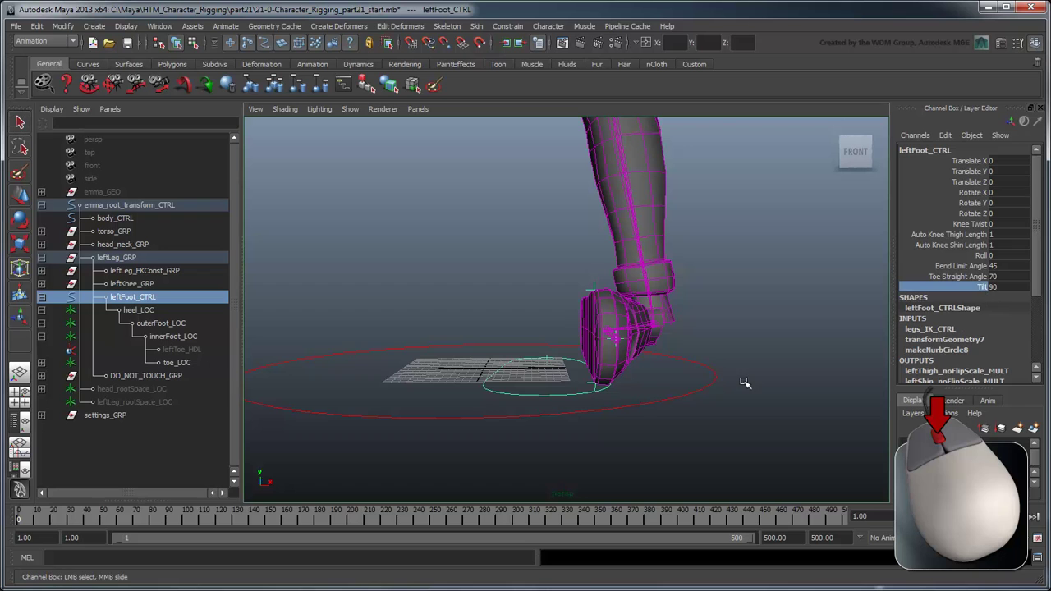
mouse_move(744, 382)
middle_down()
mouse_move(841, 428)
mouse_move(450, 441)
mouse_move(626, 452)
middle_up()
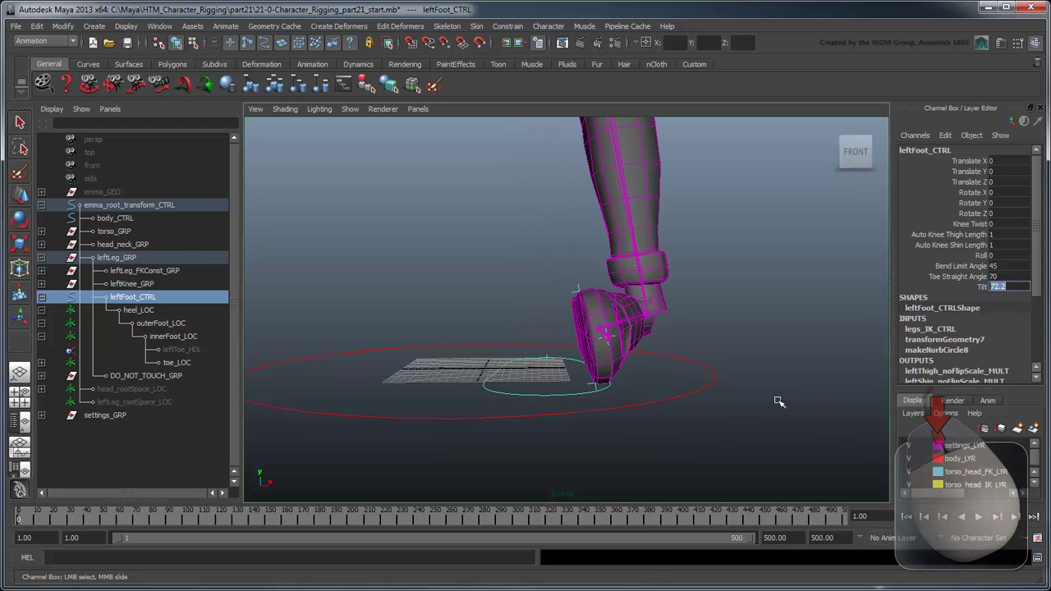
text(0)
key(Return)
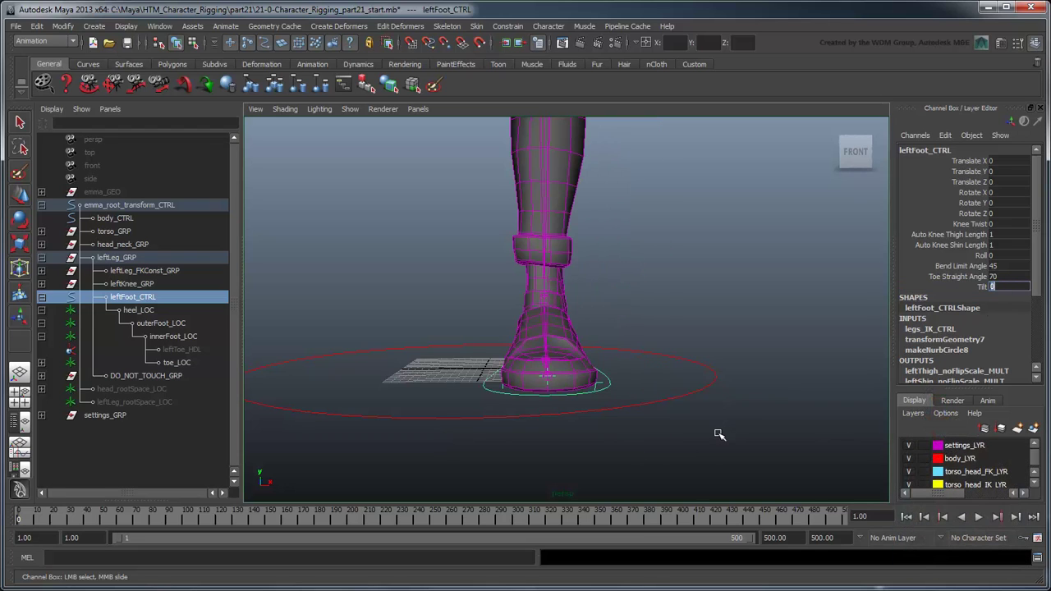
key(q)
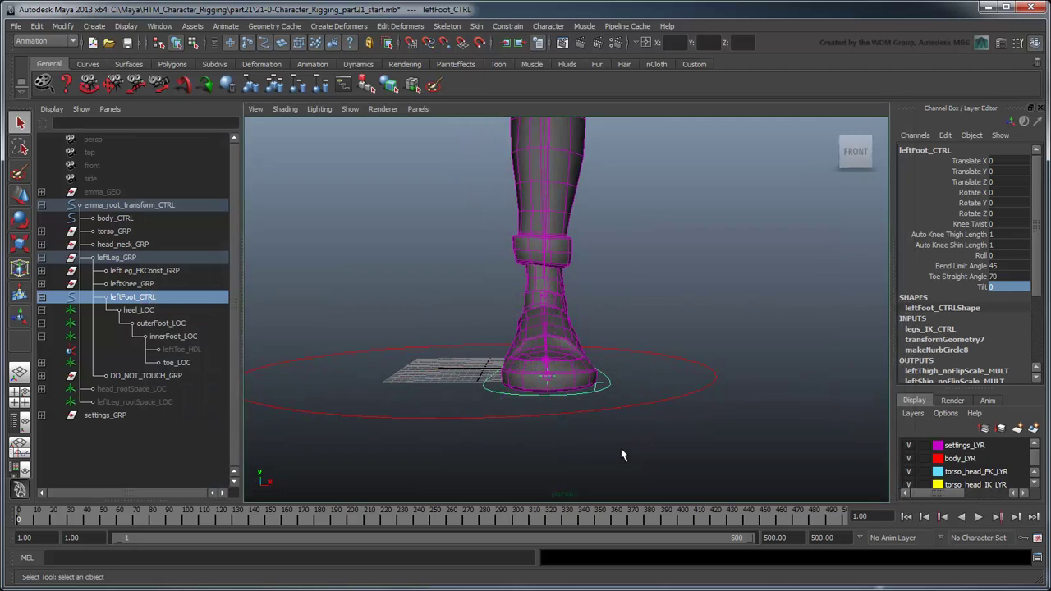
Add keyable float attributes lean and toeSpin to leftFoot_CTRL in one Add Attribute session
click(946, 135)
click(963, 236)
text(lean)
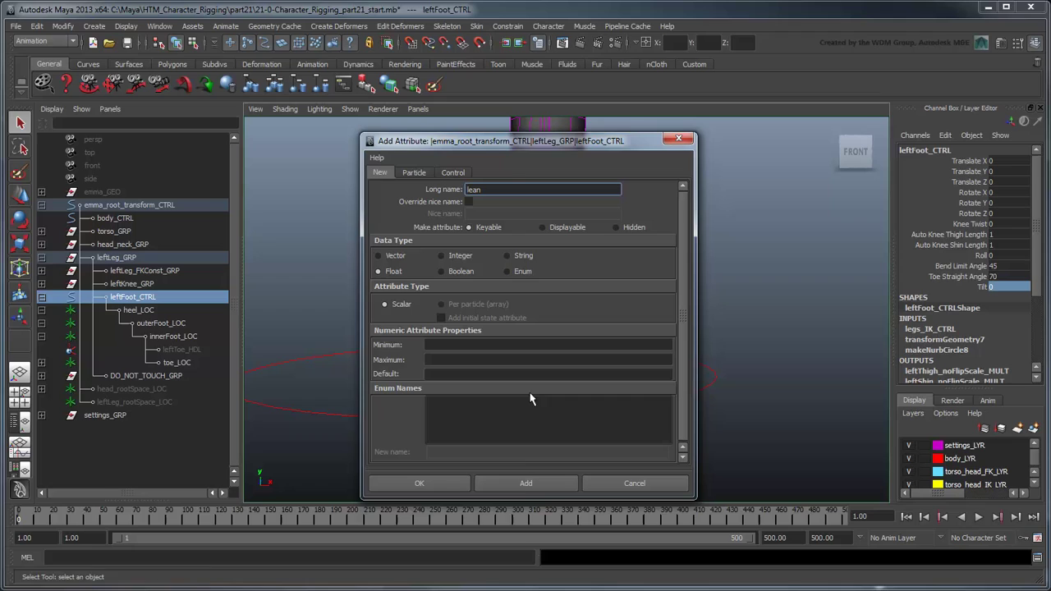
click(524, 485)
text(toeSpi)
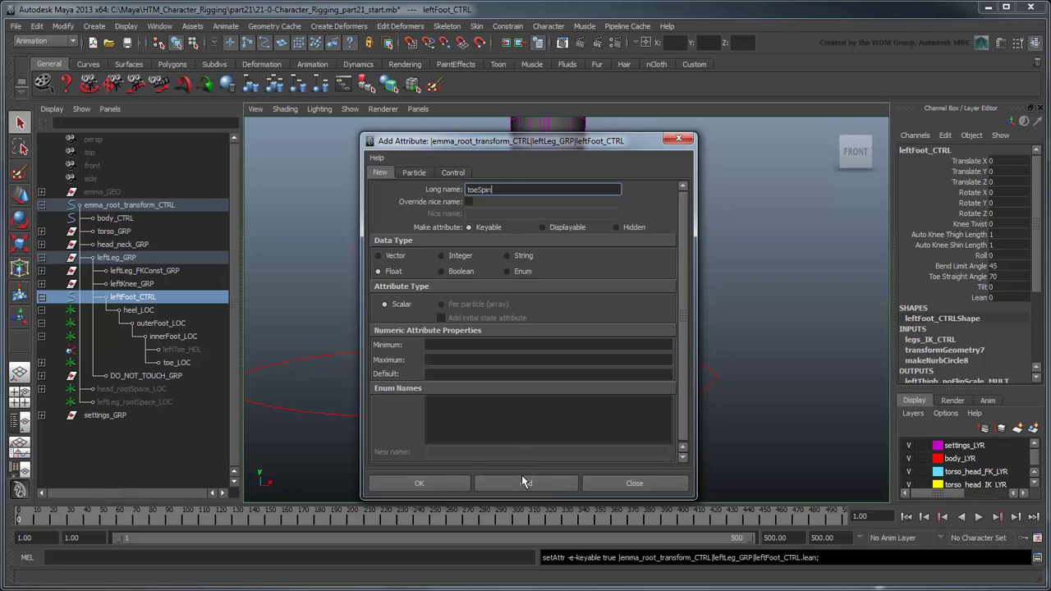
click(419, 483)
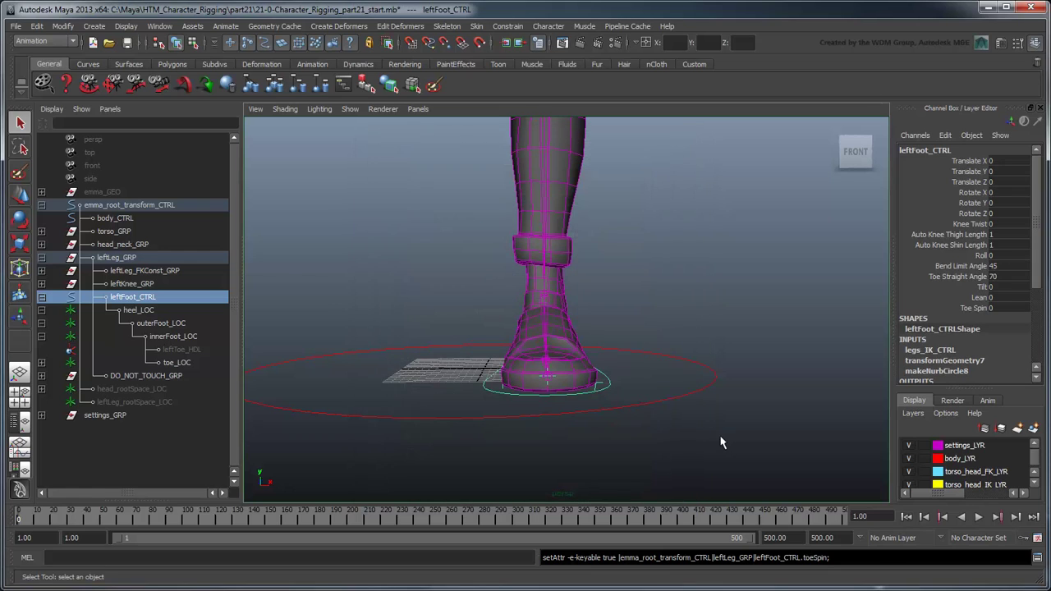
click(159, 25)
mouse_move(184, 45)
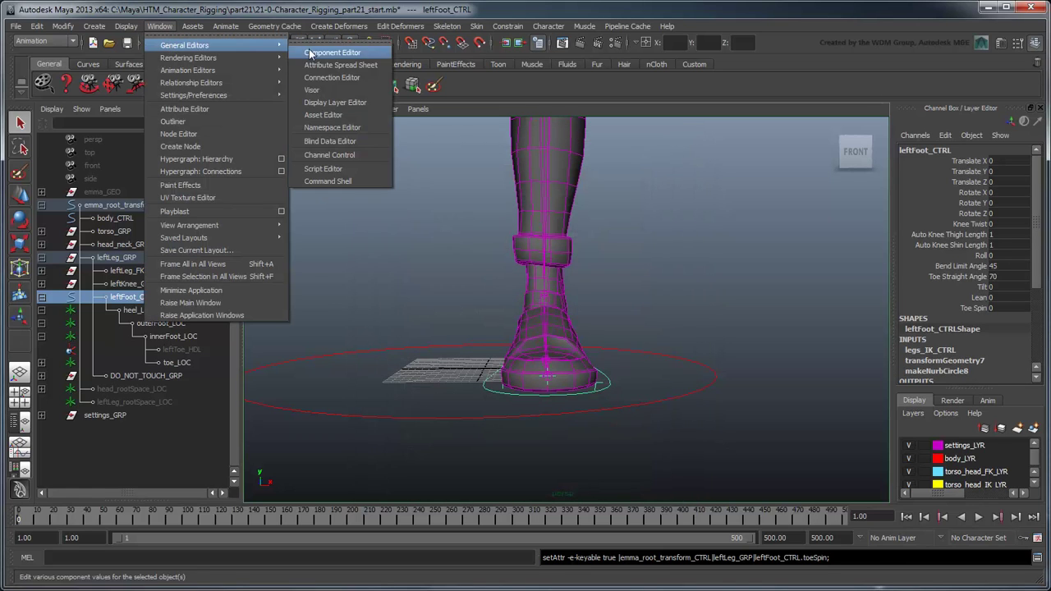
In the Connection Editor, connect leftFoot_CTRL's lean to ball_LOC's rotateZ
click(369, 78)
drag(523, 201, 528, 395)
click(41, 362)
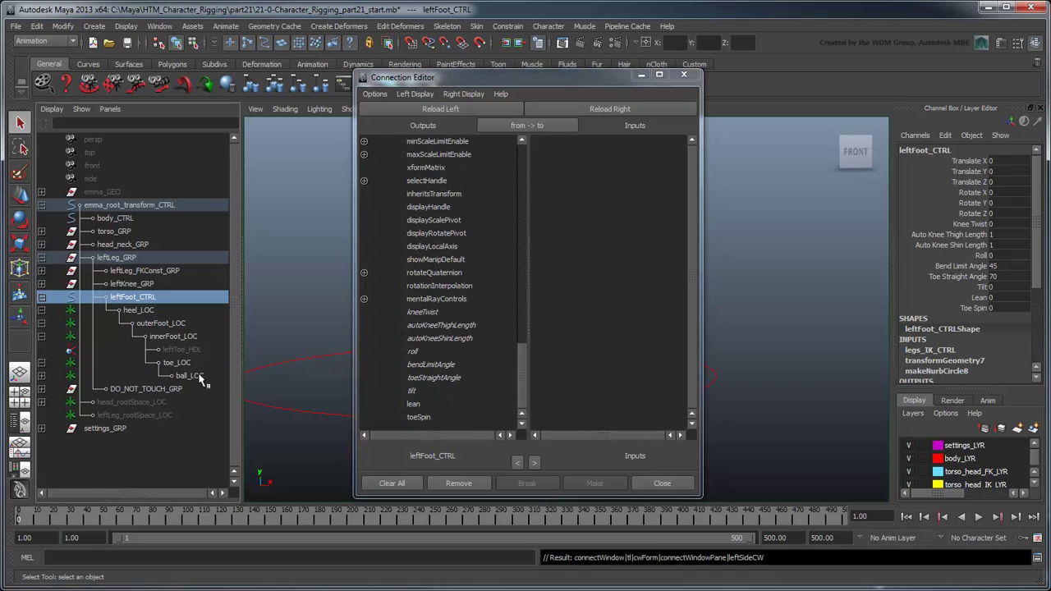
click(189, 375)
click(634, 109)
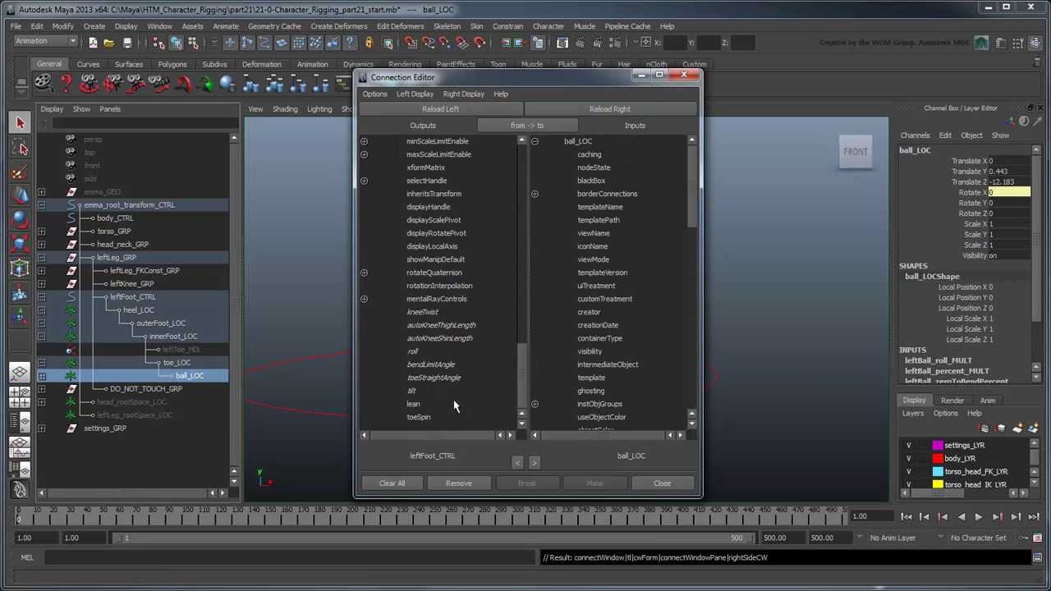
click(425, 407)
drag(693, 190, 692, 296)
click(536, 260)
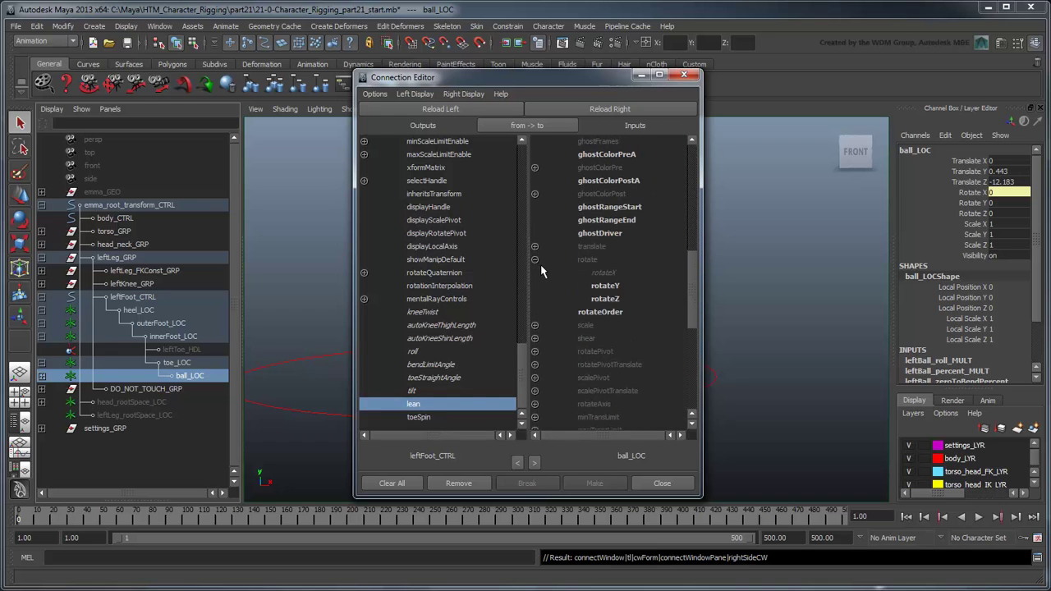
click(613, 300)
Connect toeSpin to toe_LOC's rotateY and close the Connection Editor
click(203, 363)
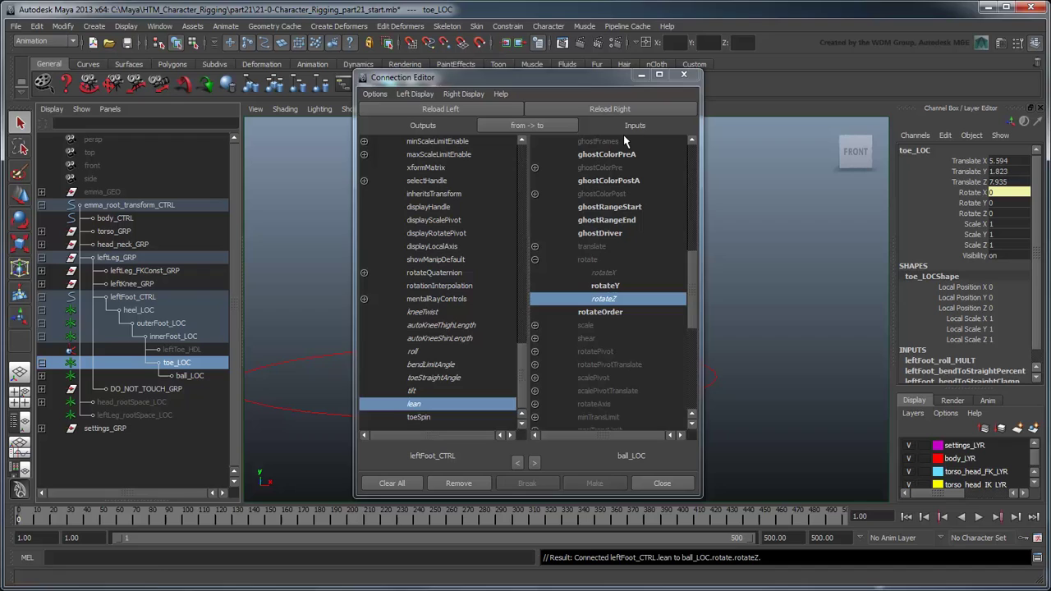
click(609, 109)
click(419, 419)
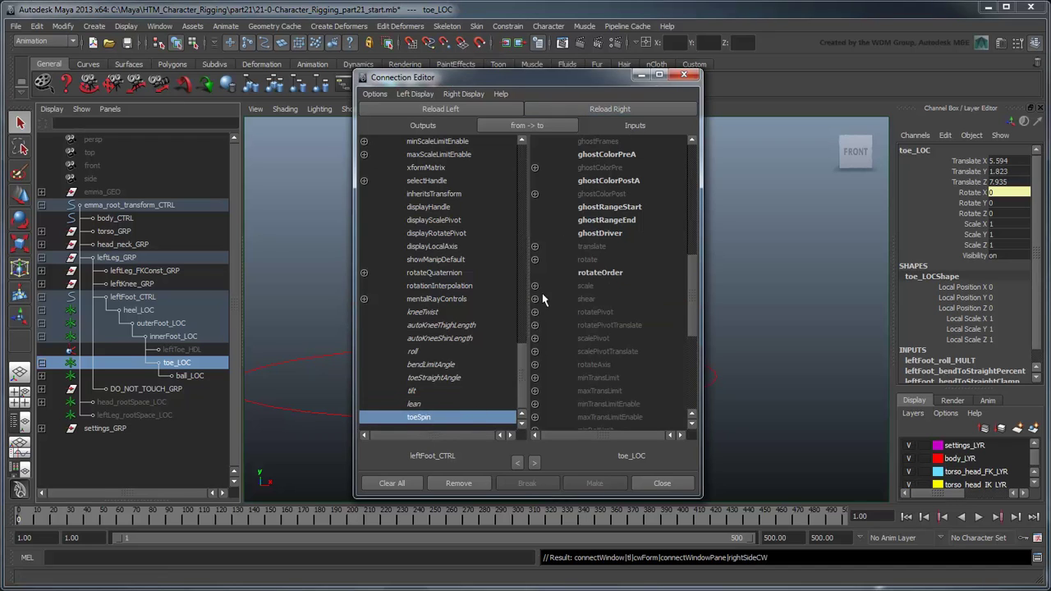
click(535, 260)
click(604, 286)
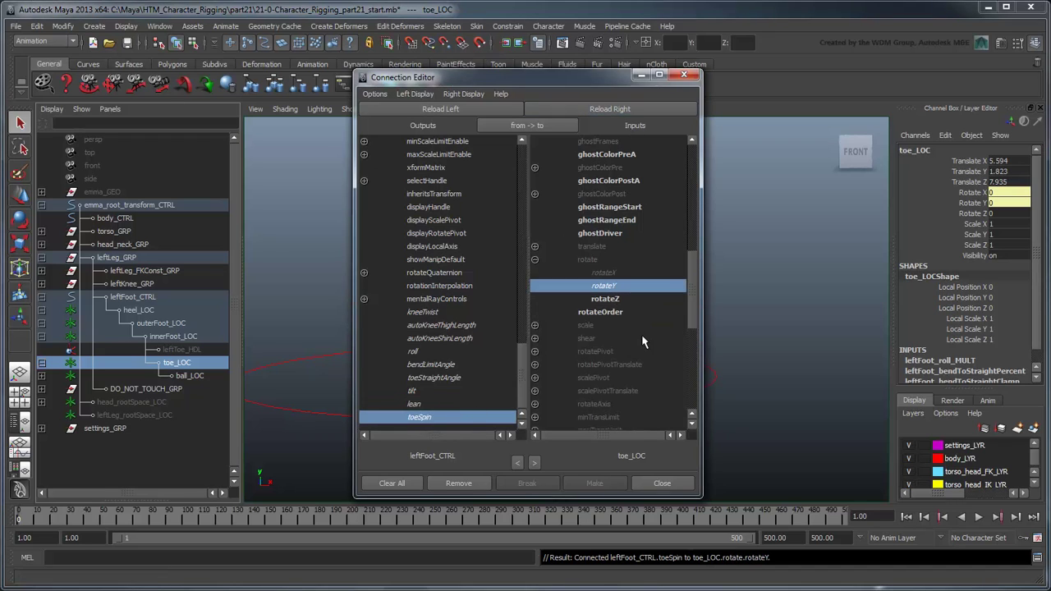
click(662, 483)
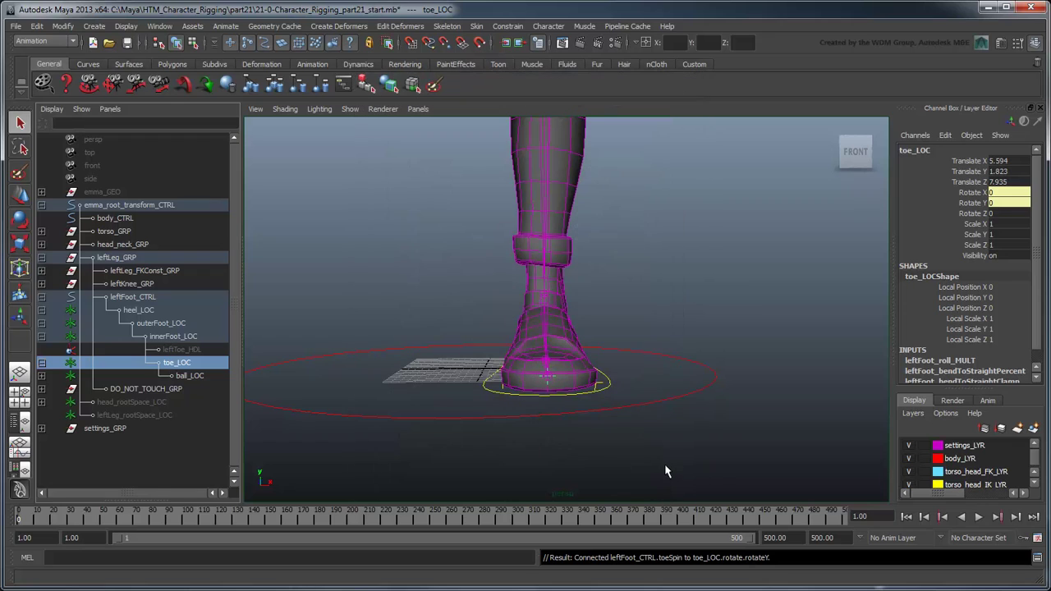
Set toe_LOC's Rotate Order from xyz to zxy in the Attribute Editor
click(1002, 45)
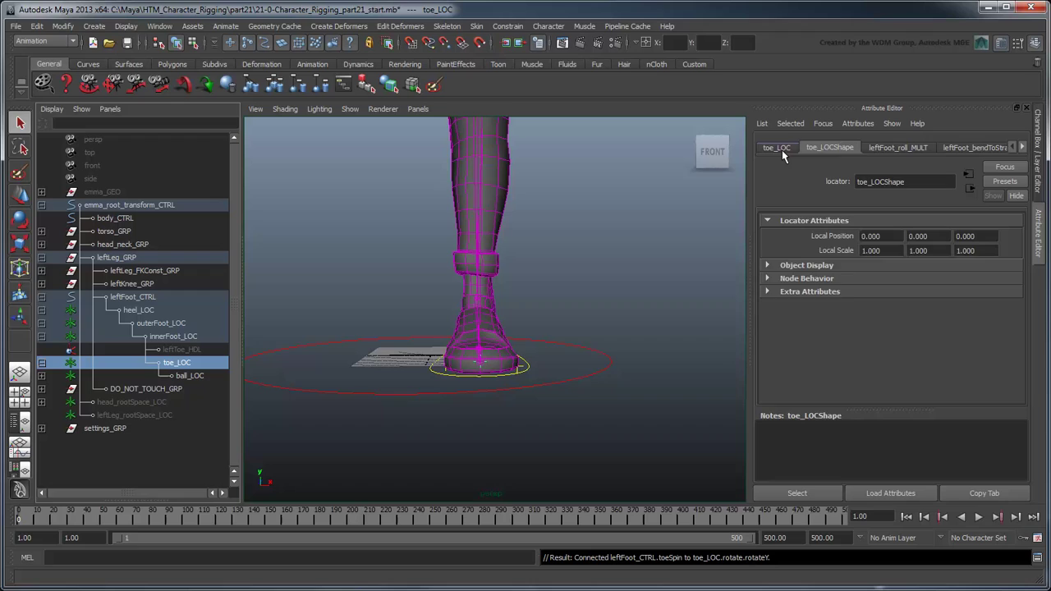
click(779, 148)
click(871, 294)
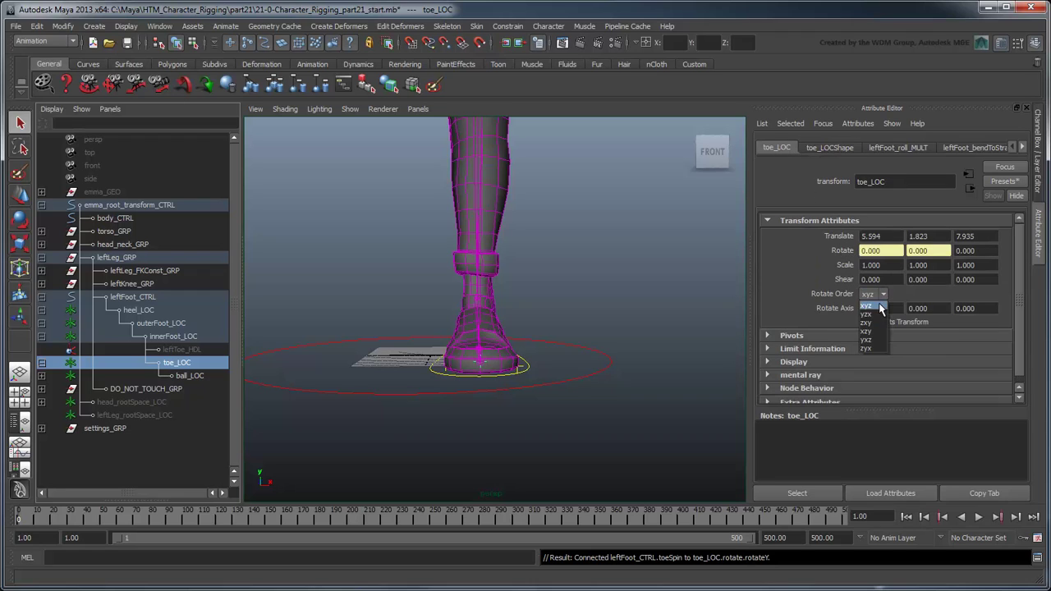
click(875, 325)
Select leftFoot_CTRL, sweep Lean to rock the foot, then undo it
click(1025, 109)
click(613, 393)
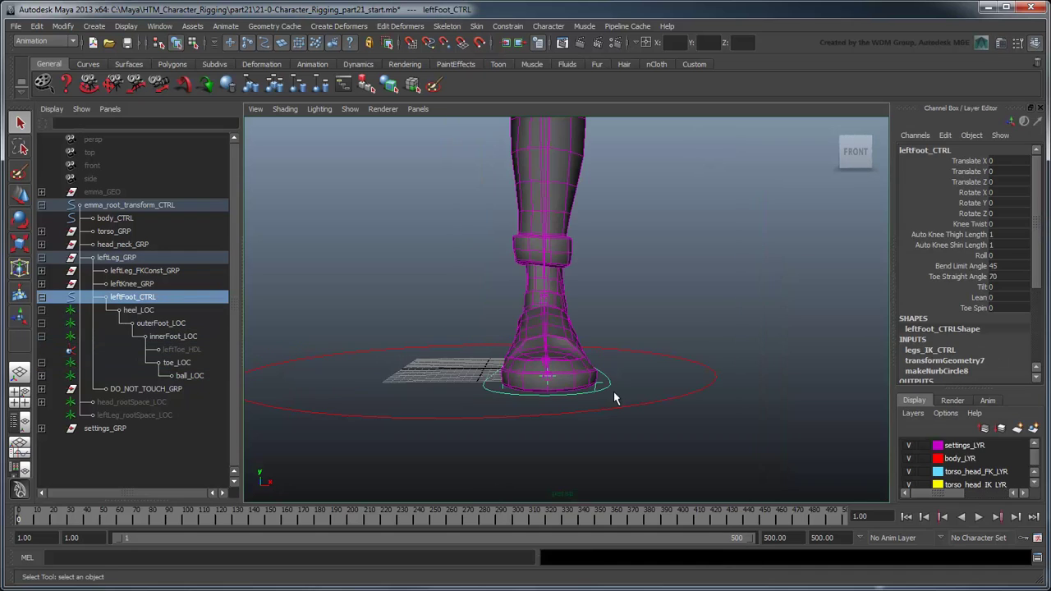
click(980, 298)
alt+drag(681, 375, 742, 375)
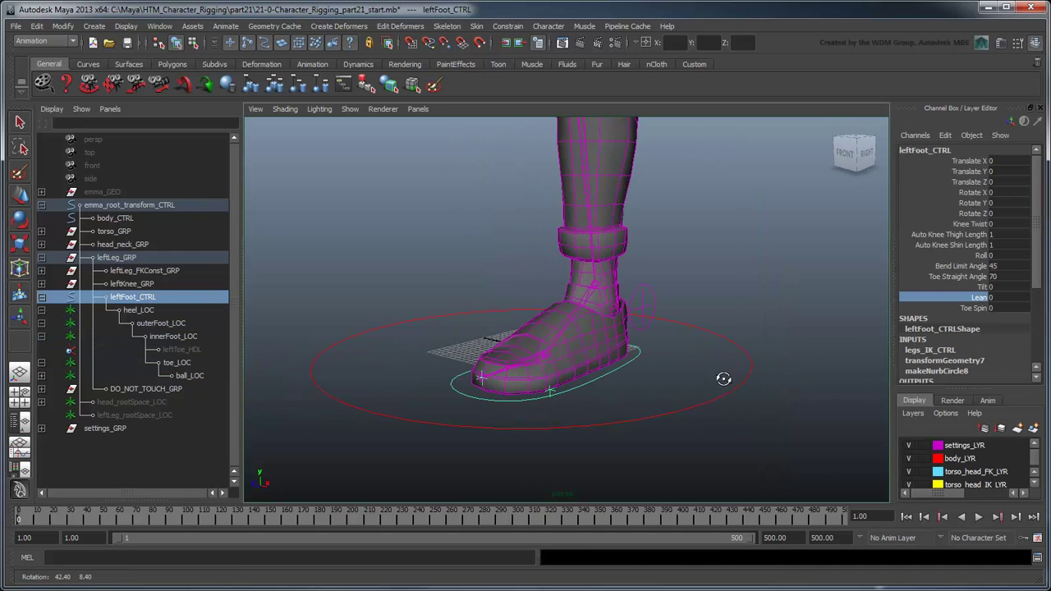
mouse_move(700, 324)
middle_down()
mouse_move(747, 324)
mouse_move(862, 411)
middle_up()
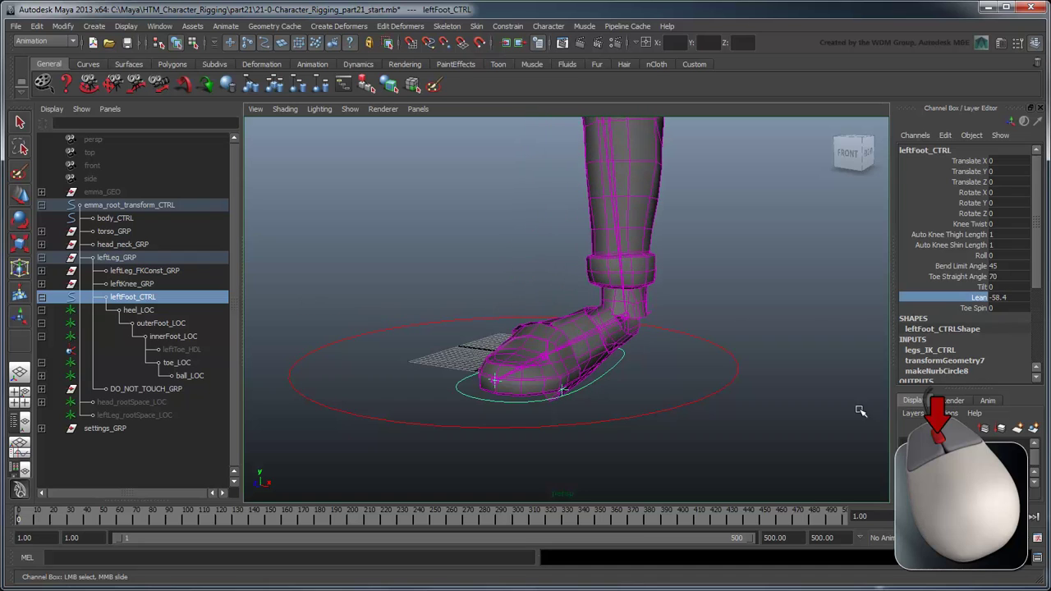
key(ctrl+z)
Sweep Toe Spin to spin the foot, then undo it back to 0
click(977, 307)
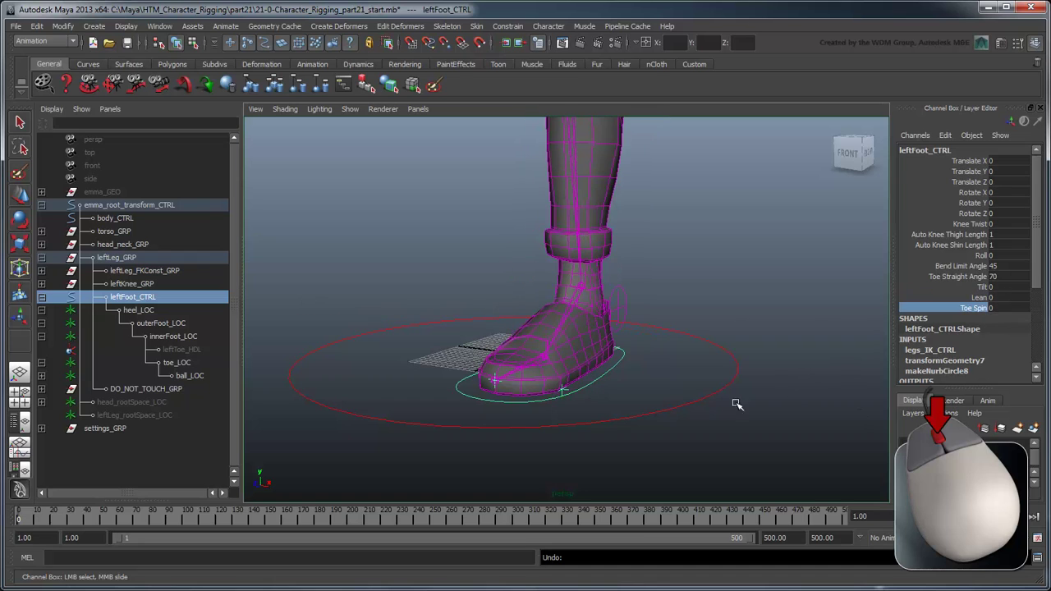
middle_drag(736, 404, 1000, 405)
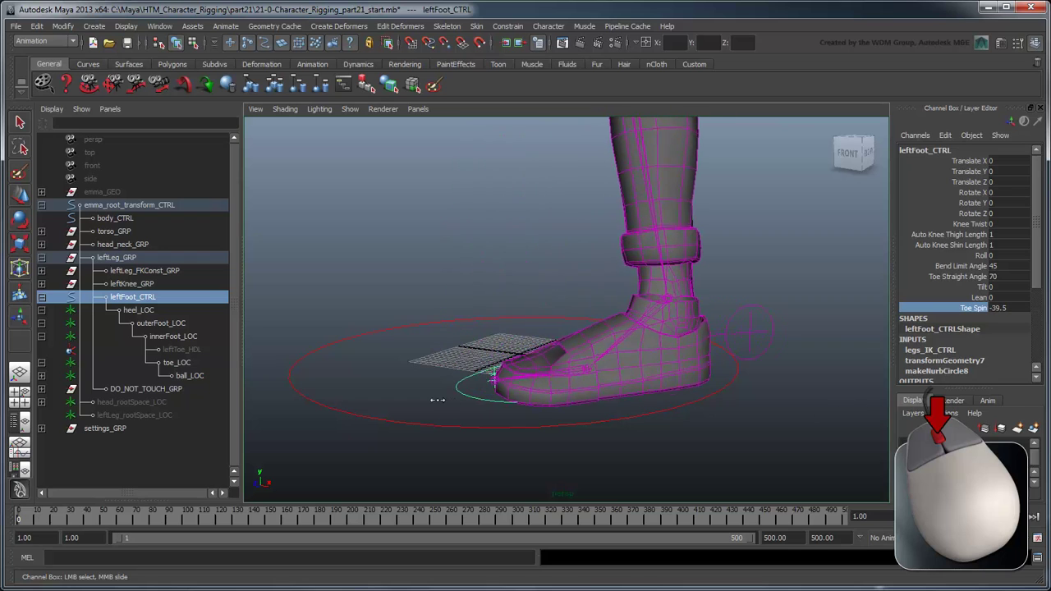
key(ctrl+z)
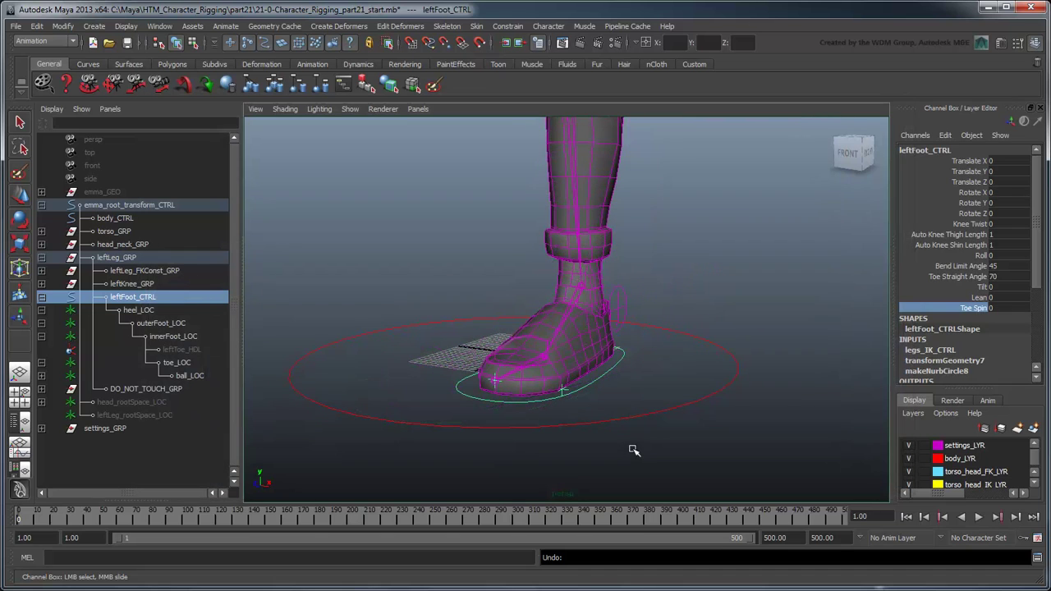
Add a toeWiggle custom attribute to leftFoot_CTRL
click(945, 135)
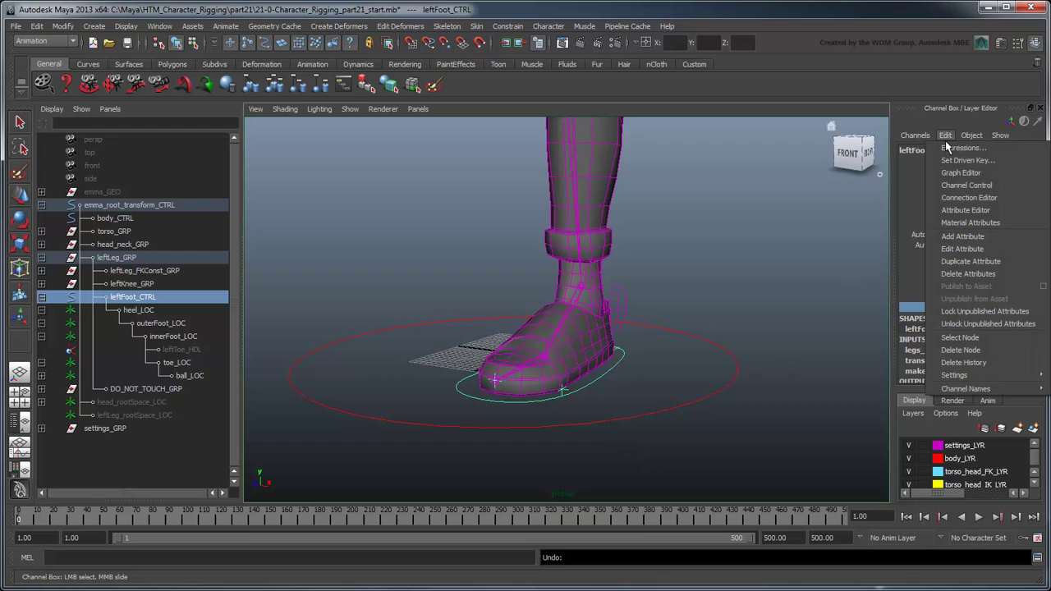
click(990, 236)
text(toeWiggle)
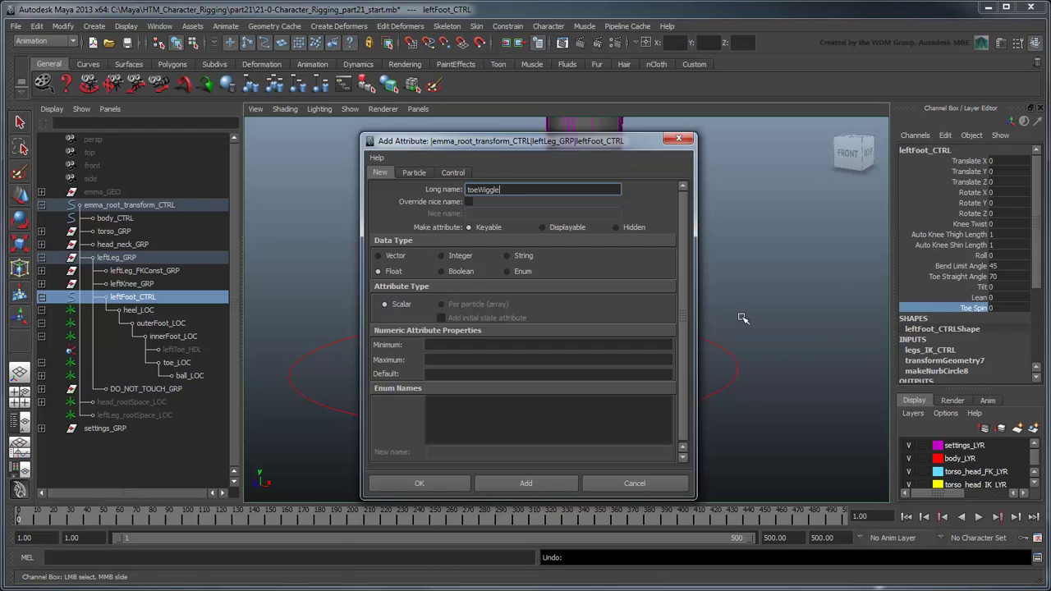
click(456, 484)
Group leftToe_HDL and name the new group toeWiggle_GRP
click(182, 349)
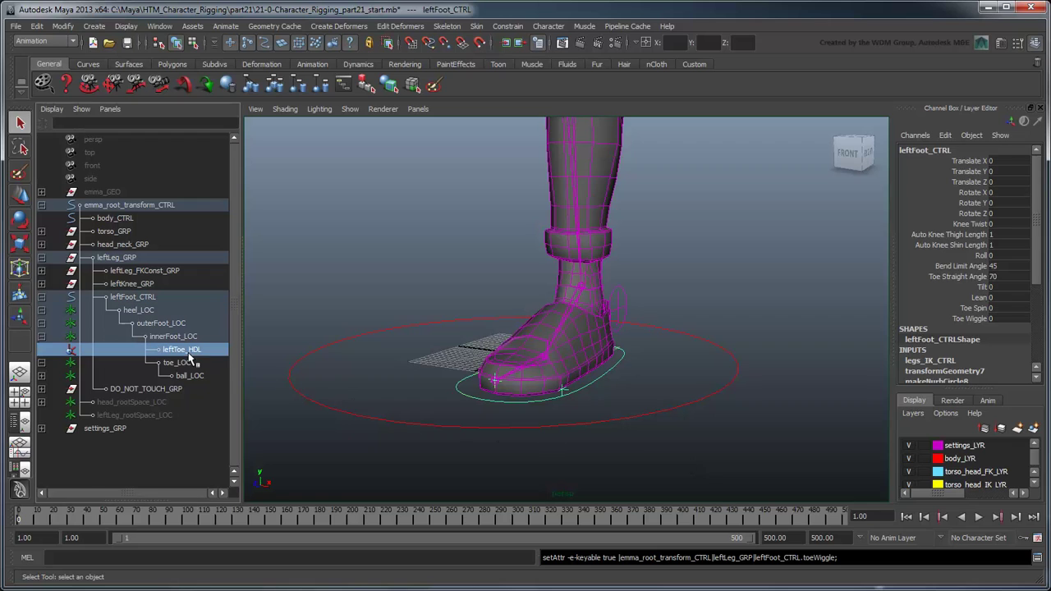
key(ctrl+g)
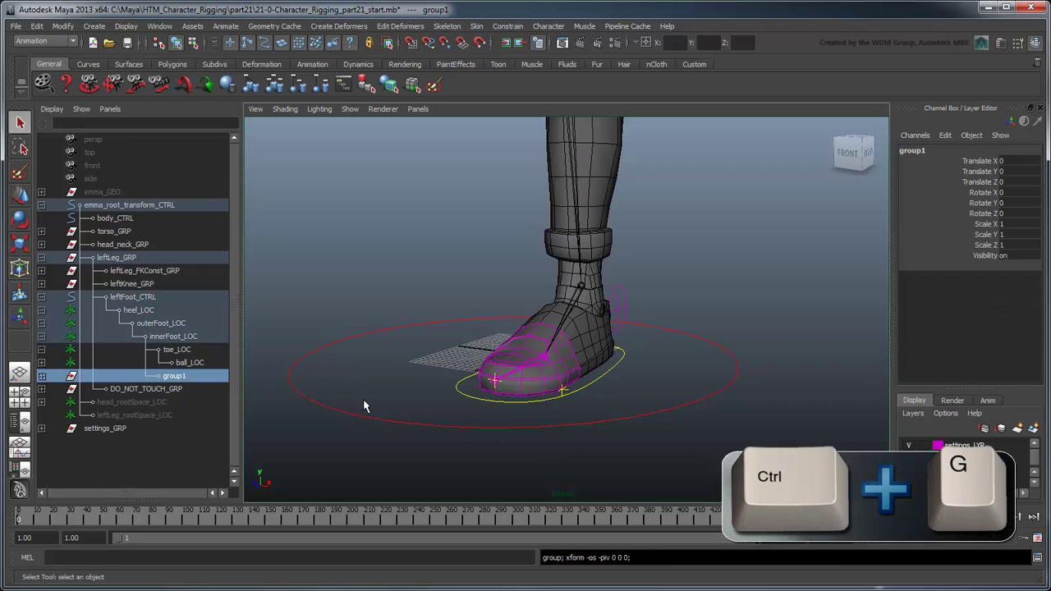
double_click(176, 375)
text(toeWiggl)
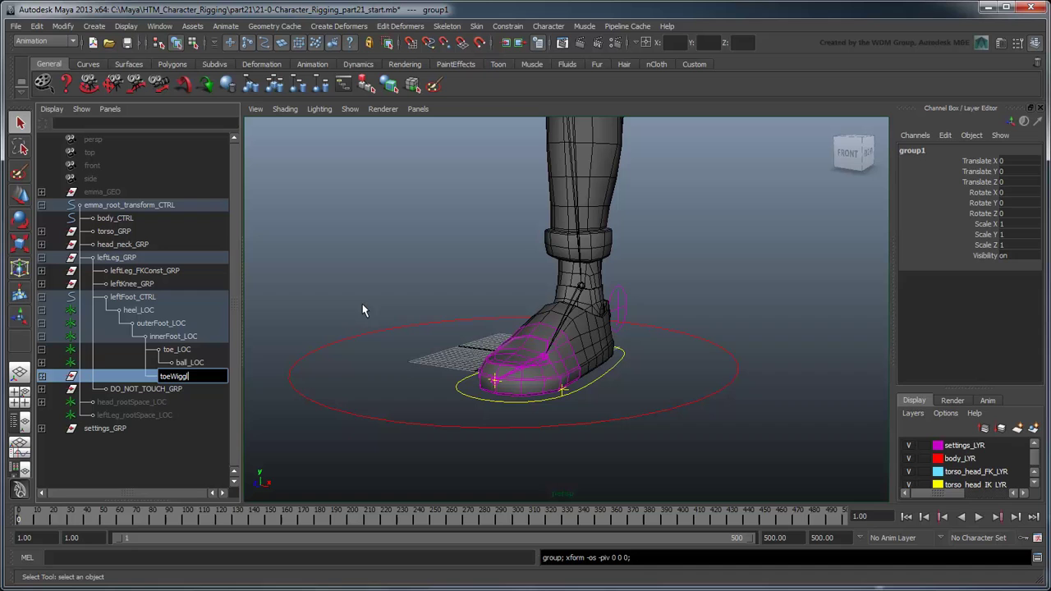
text(e_GRP)
key(Return)
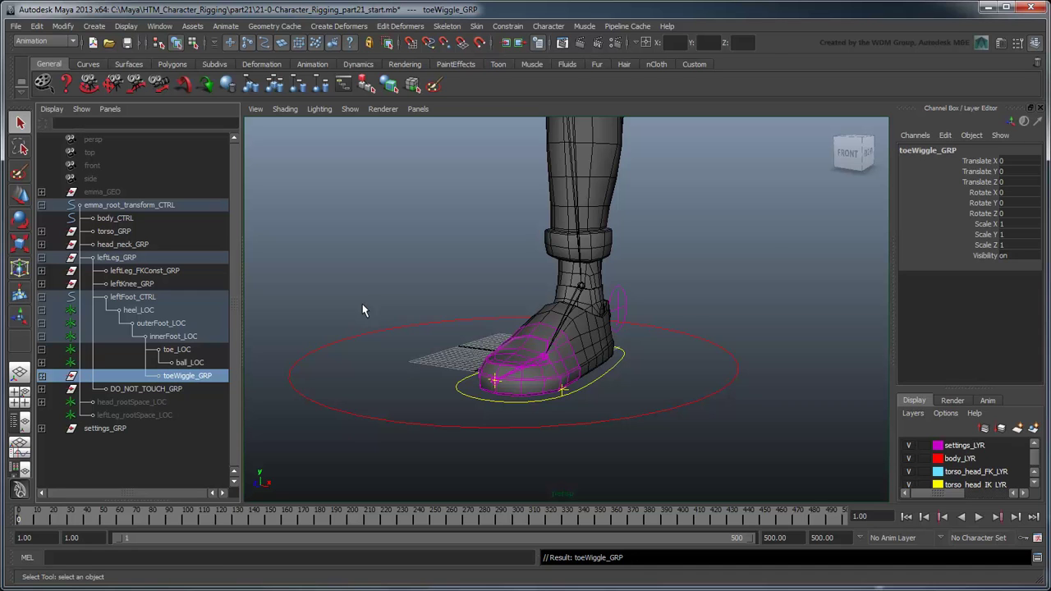
Snap toeWiggle_GRP's pivot to the ball of the foot, test-rotate the toe, then undo
key(w)
key(Insert)
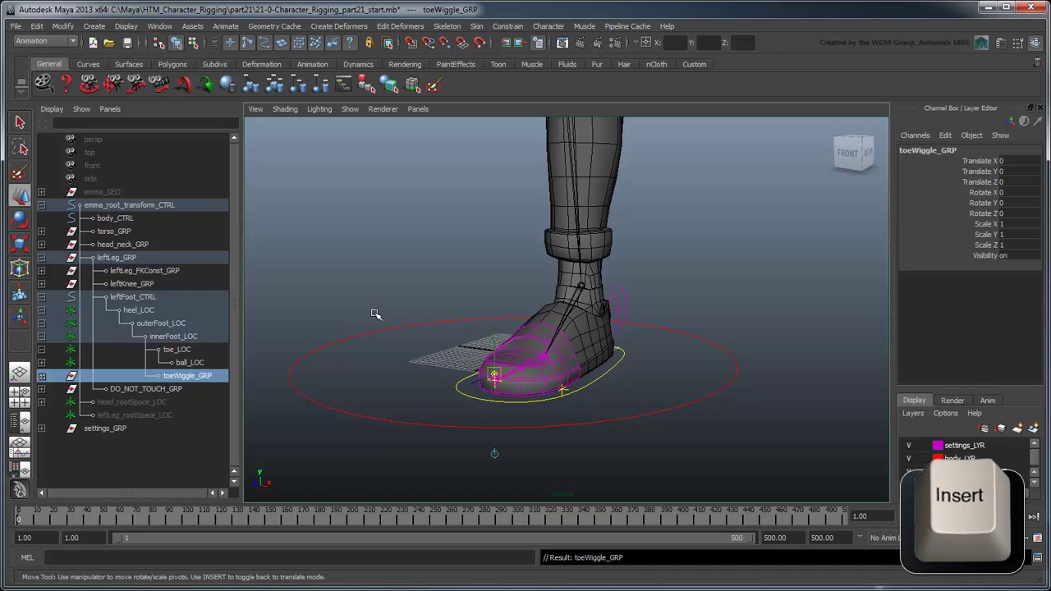
mouse_move(375, 313)
alt+right_down()
mouse_move(495, 427)
mouse_move(547, 427)
mouse_move(584, 411)
alt+right_up()
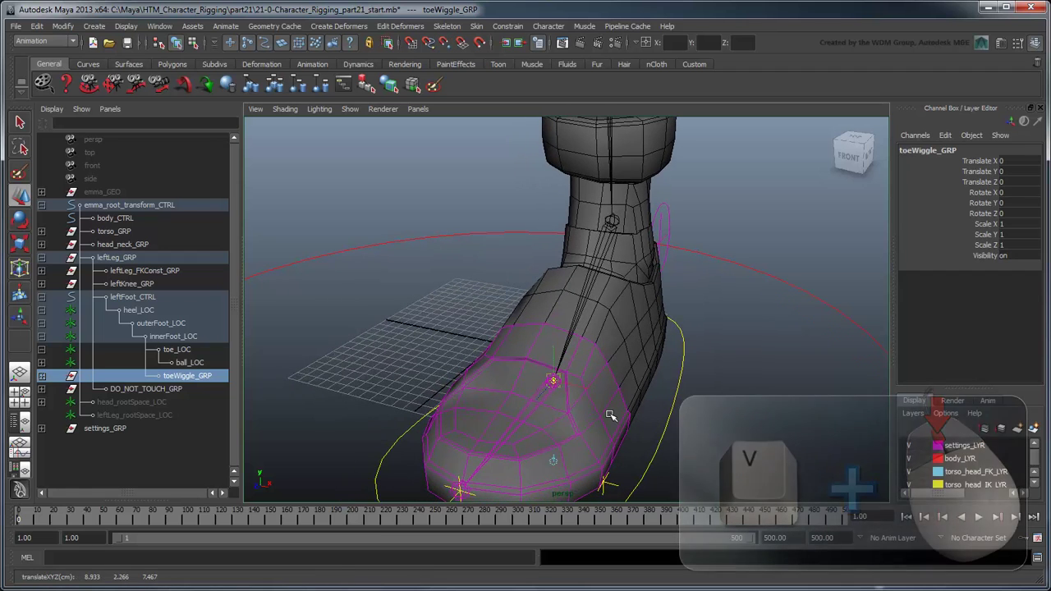
key(Insert)
scroll(609, 415, down, 3)
mouse_move(608, 414)
alt+mouse_down()
mouse_move(610, 397)
mouse_move(584, 399)
alt+mouse_up()
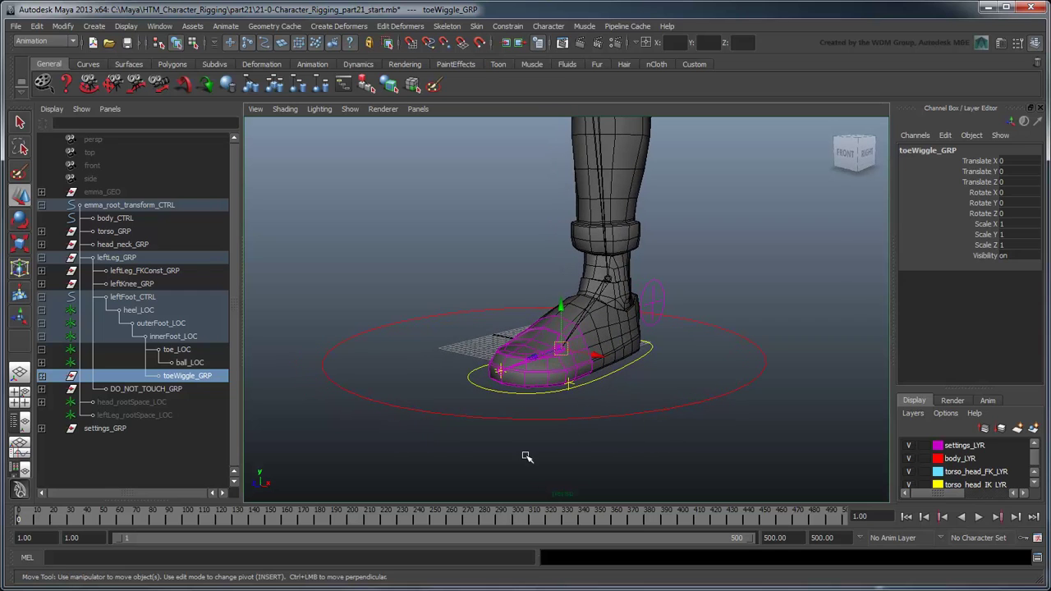
key(e)
mouse_move(552, 312)
mouse_down()
mouse_move(542, 349)
mouse_move(615, 383)
mouse_up()
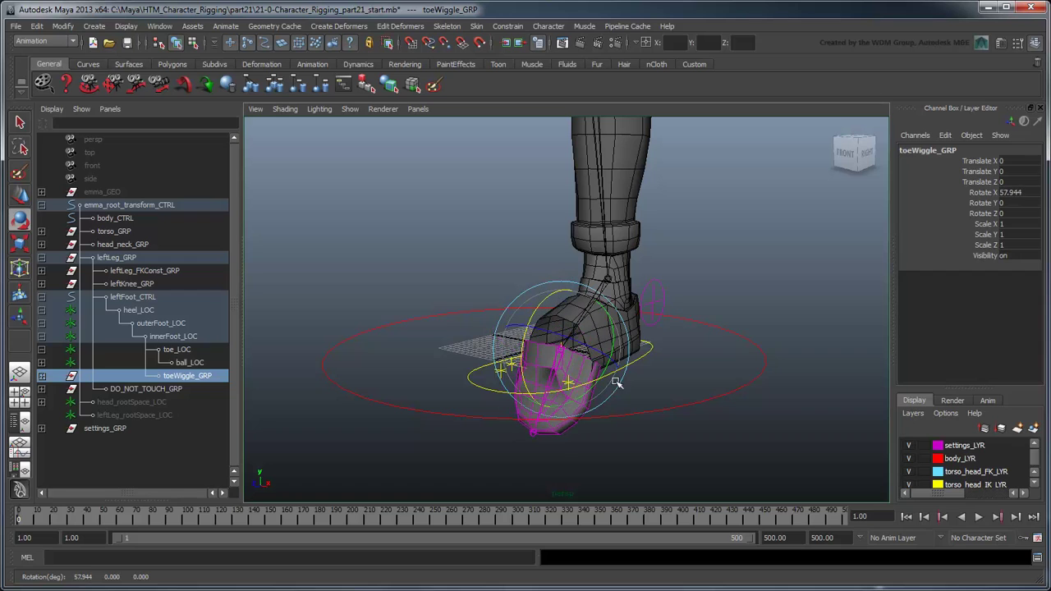
key(ctrl+z)
Connect leftFoot_CTRL's toeWiggle to toeWiggle_GRP's rotateX in the Connection Editor
key(q)
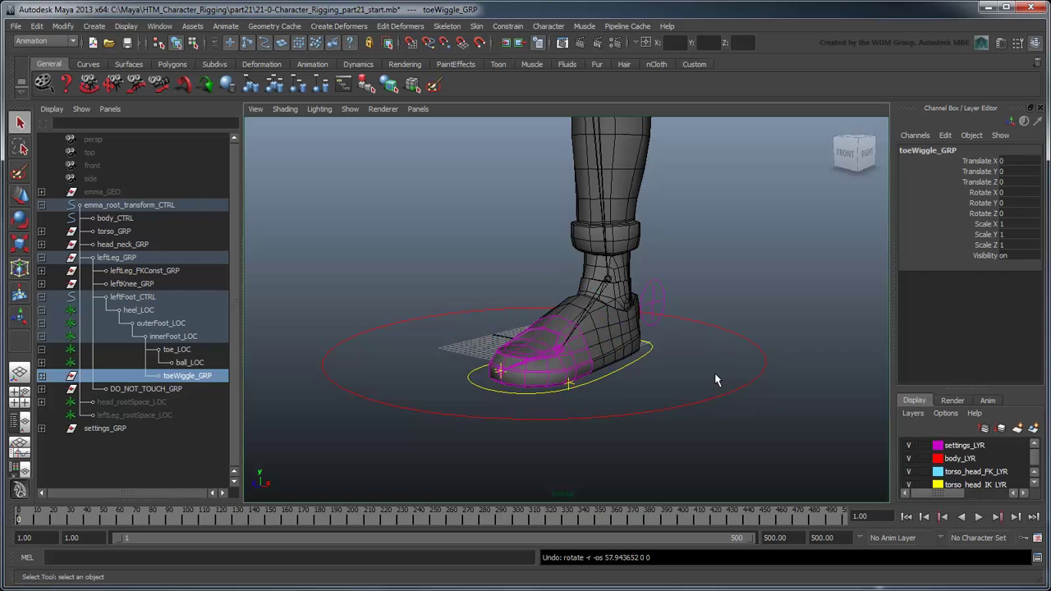
click(626, 375)
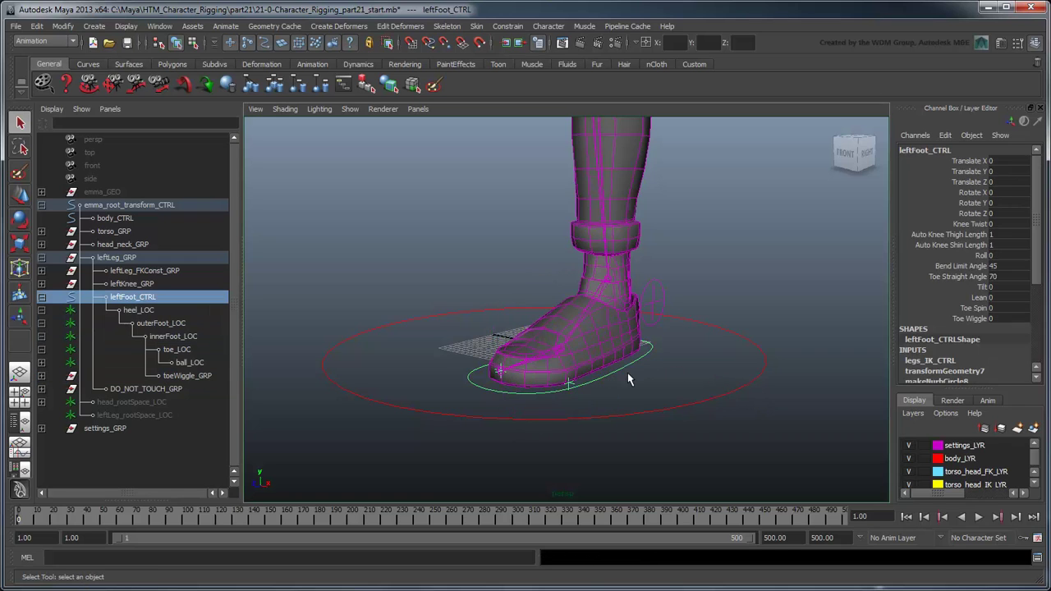
click(170, 27)
mouse_move(184, 46)
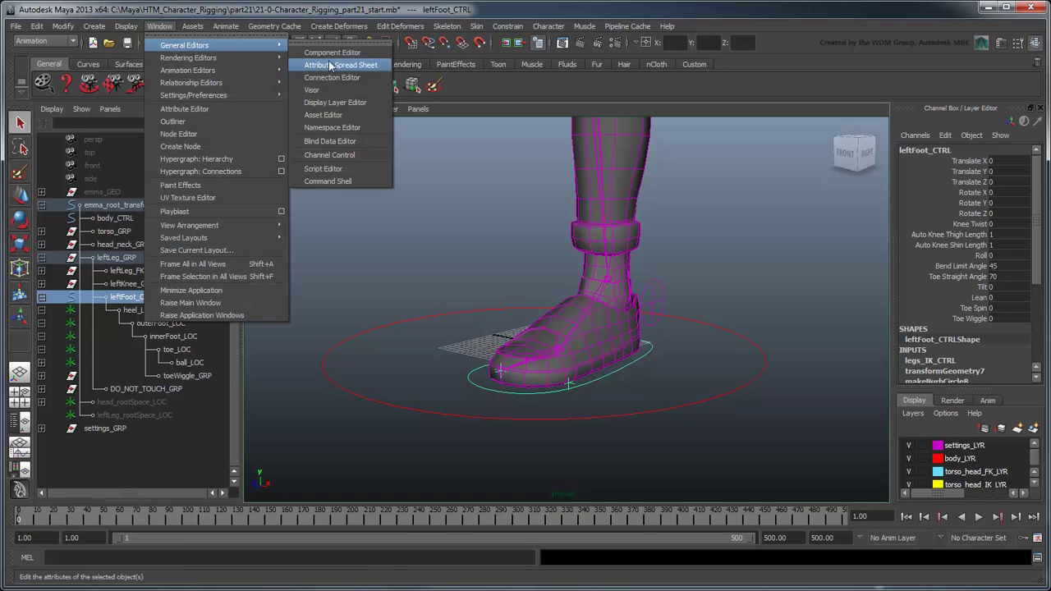
click(359, 78)
drag(528, 192, 522, 408)
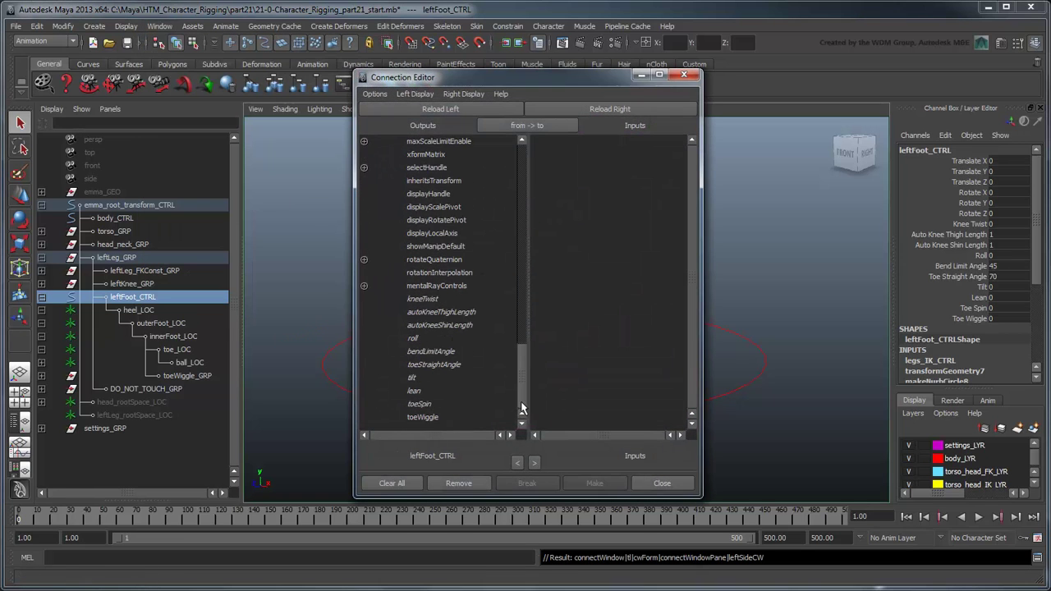
click(481, 420)
click(227, 375)
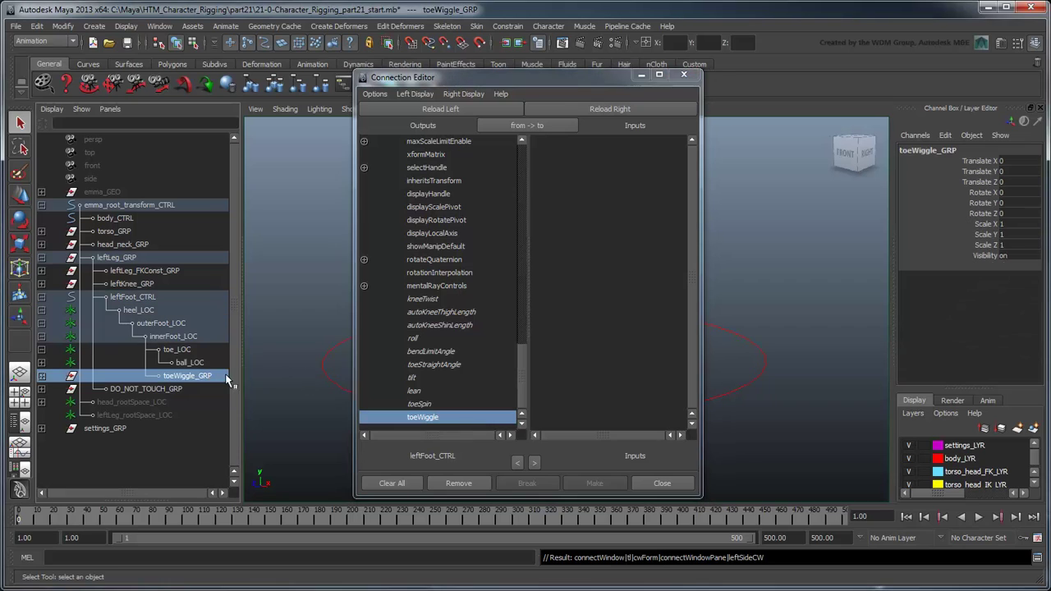
click(610, 110)
drag(693, 181, 695, 281)
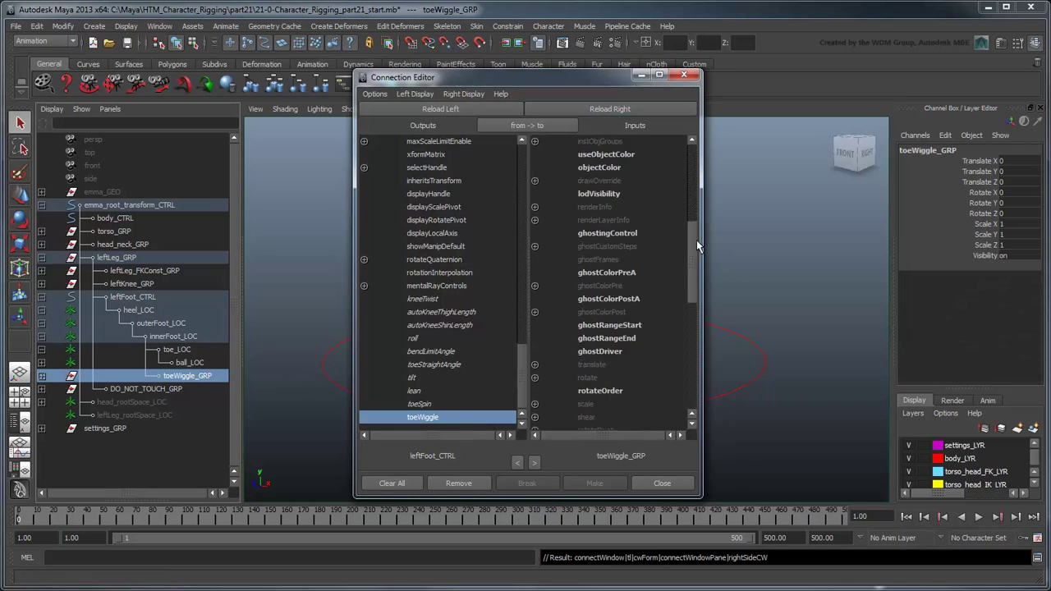
click(535, 260)
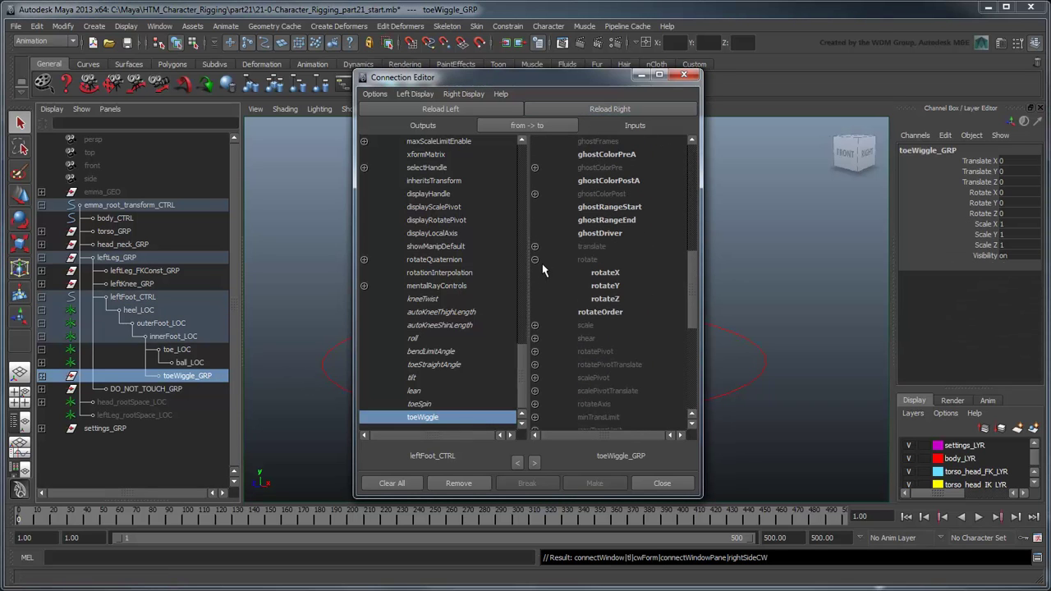
click(605, 272)
click(654, 482)
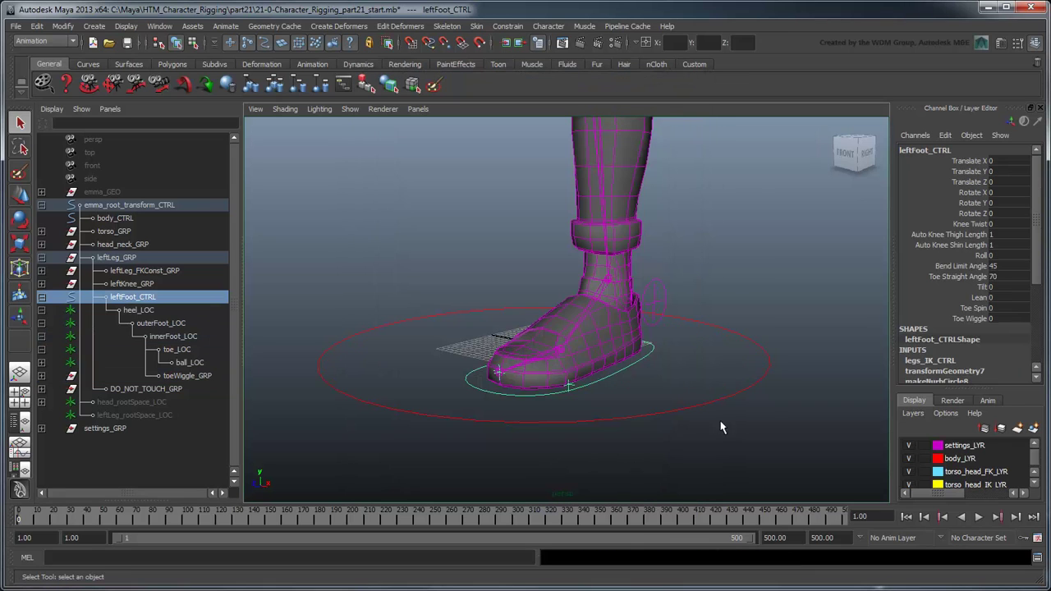
click(969, 319)
middle_drag(528, 469, 591, 468)
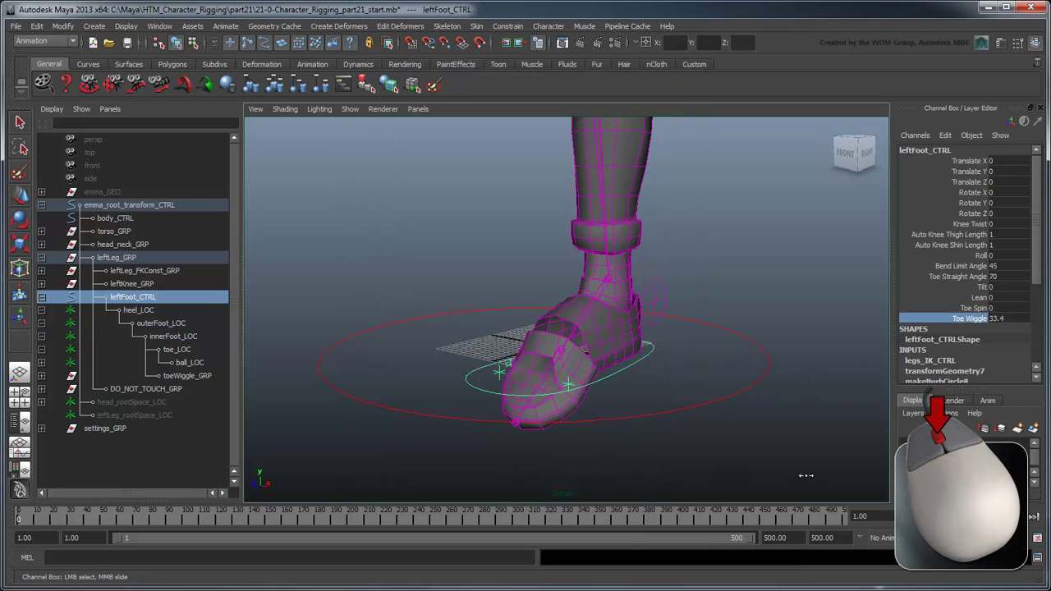
key(ctrl+z)
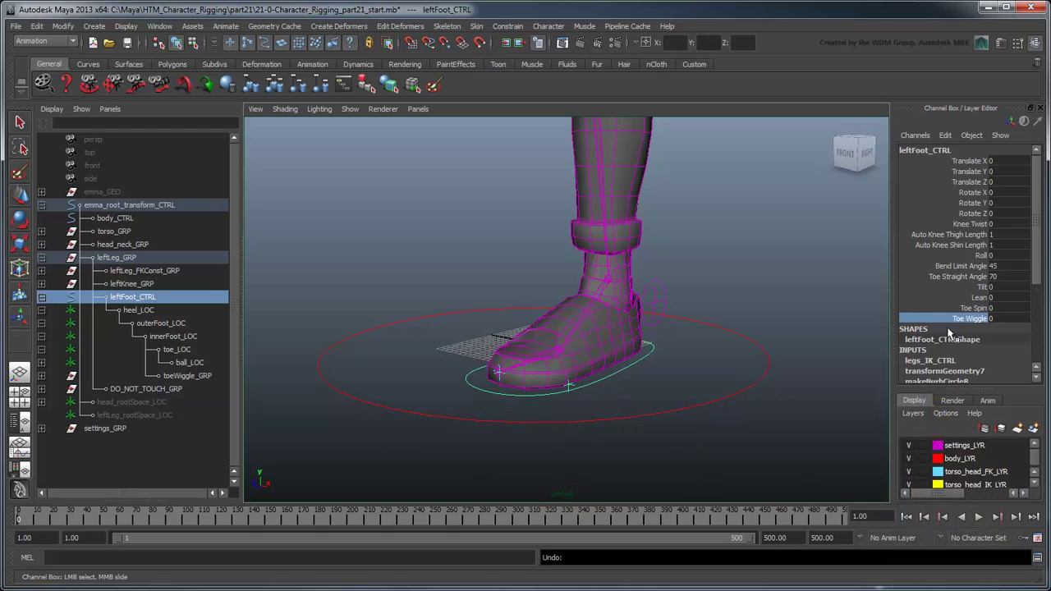
click(974, 308)
middle_drag(439, 462, 548, 461)
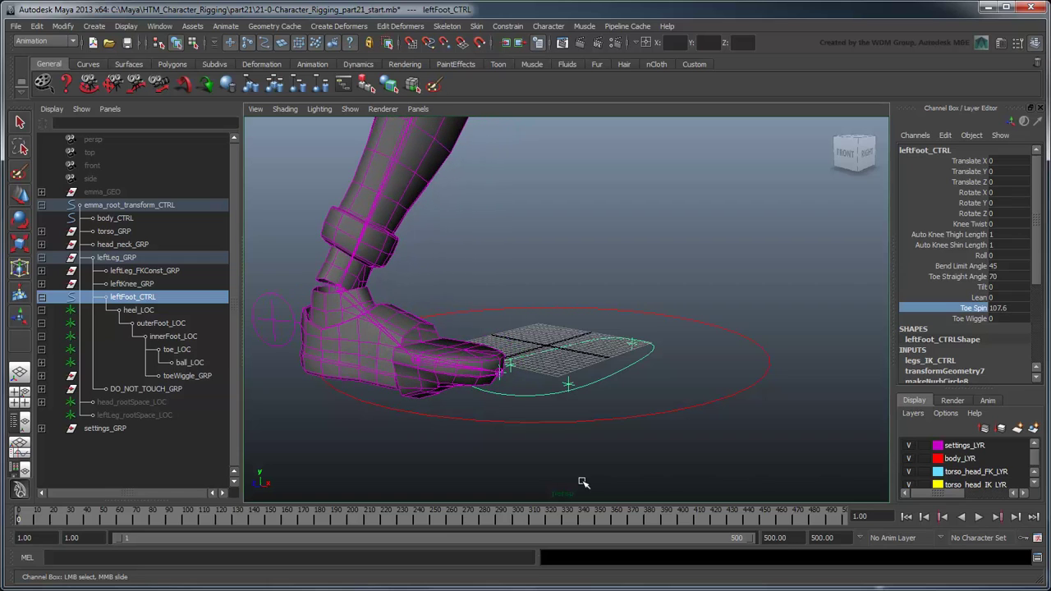
key(ctrl+z)
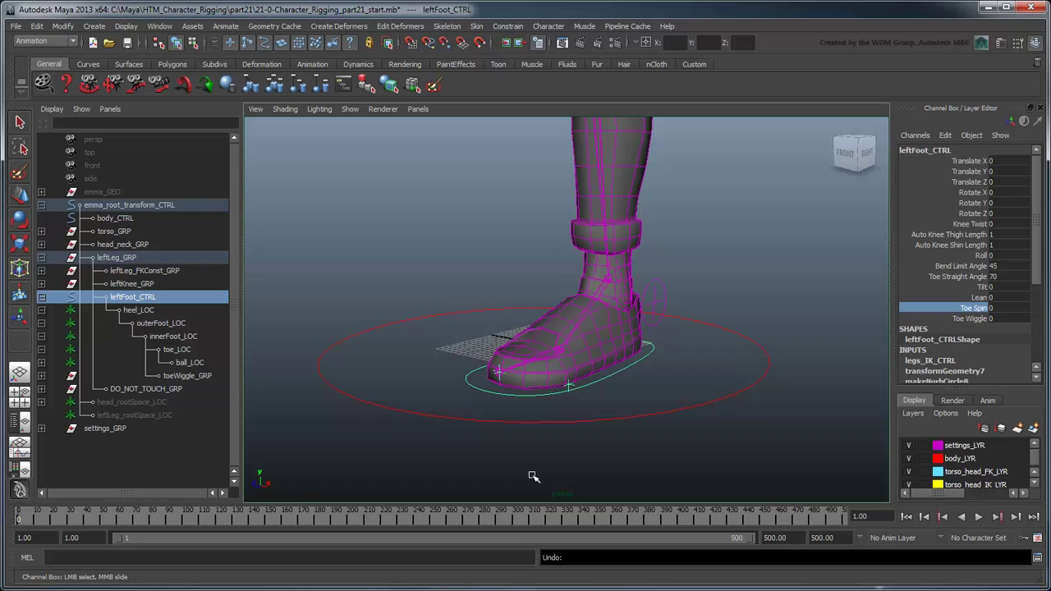
Reparent toeWiggle_GRP under ball_LOC, then retest Toe Spin on leftFoot_CTRL and undo
click(189, 375)
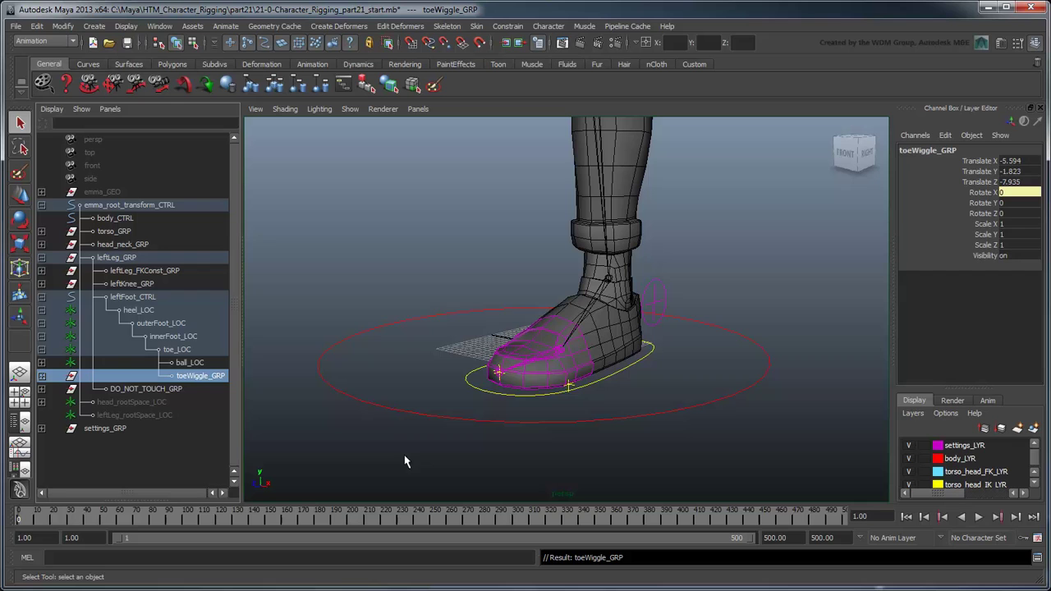
click(532, 395)
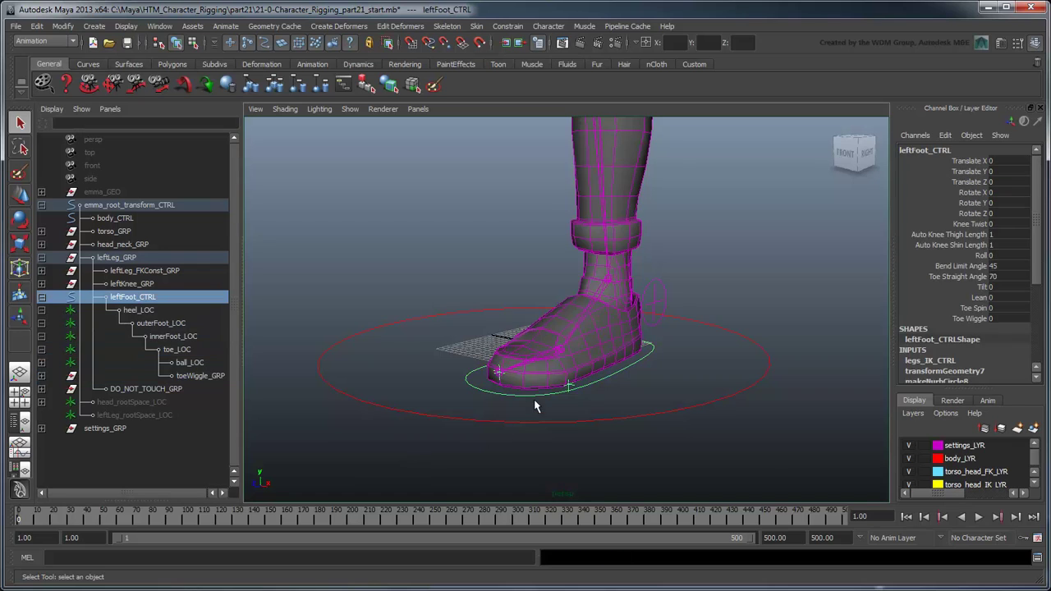
click(975, 308)
middle_drag(362, 473, 952, 476)
key(ctrl+z)
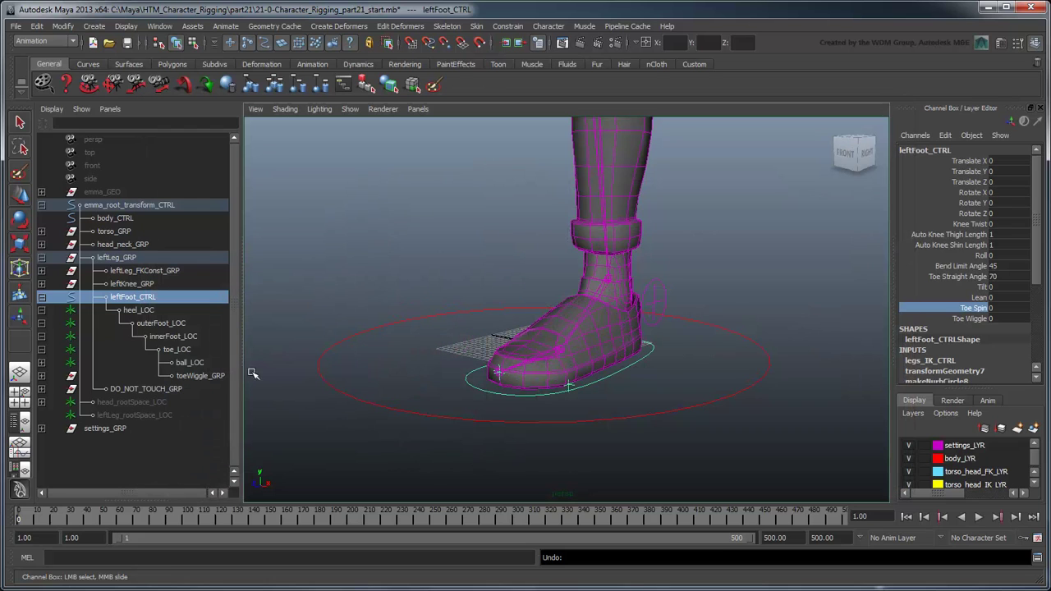
Hide the heel_LOC through ball_LOC locators and close the Channel Box for a wider viewport
click(160, 311)
shift+click(192, 365)
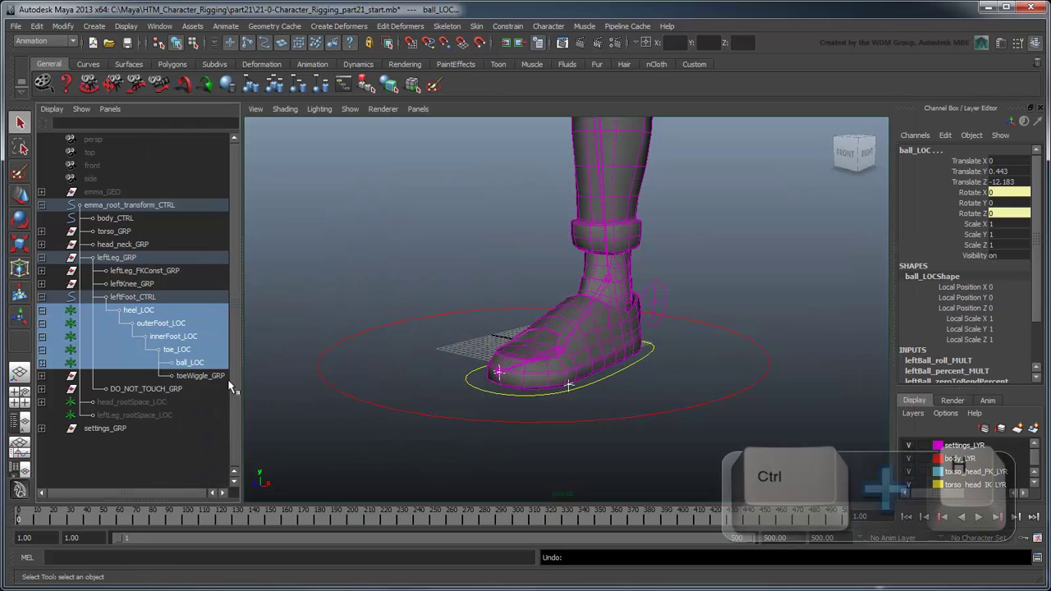
key(ctrl+h)
key(ctrl+h)
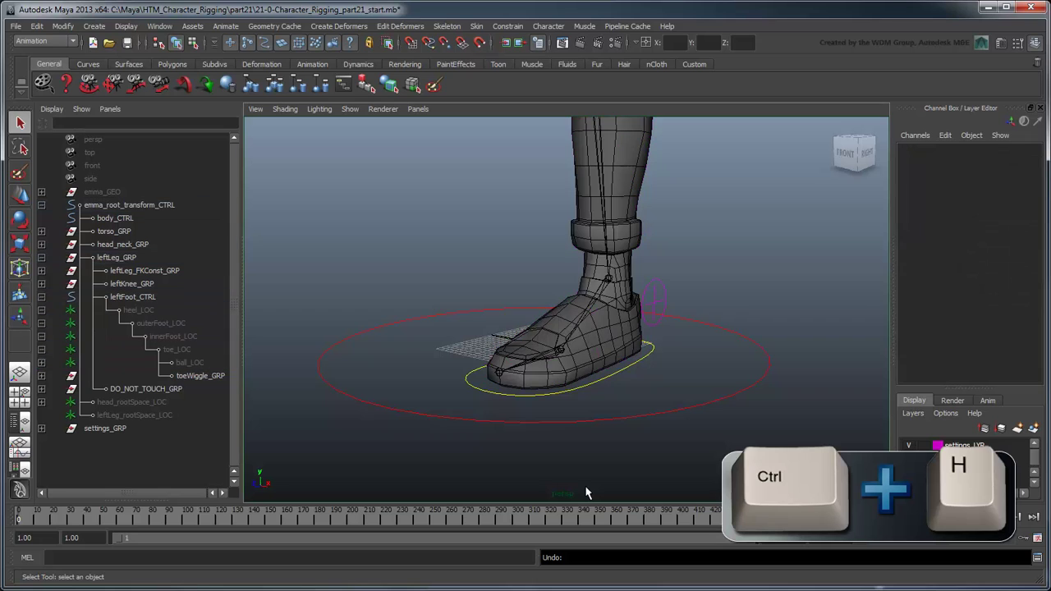
click(1039, 107)
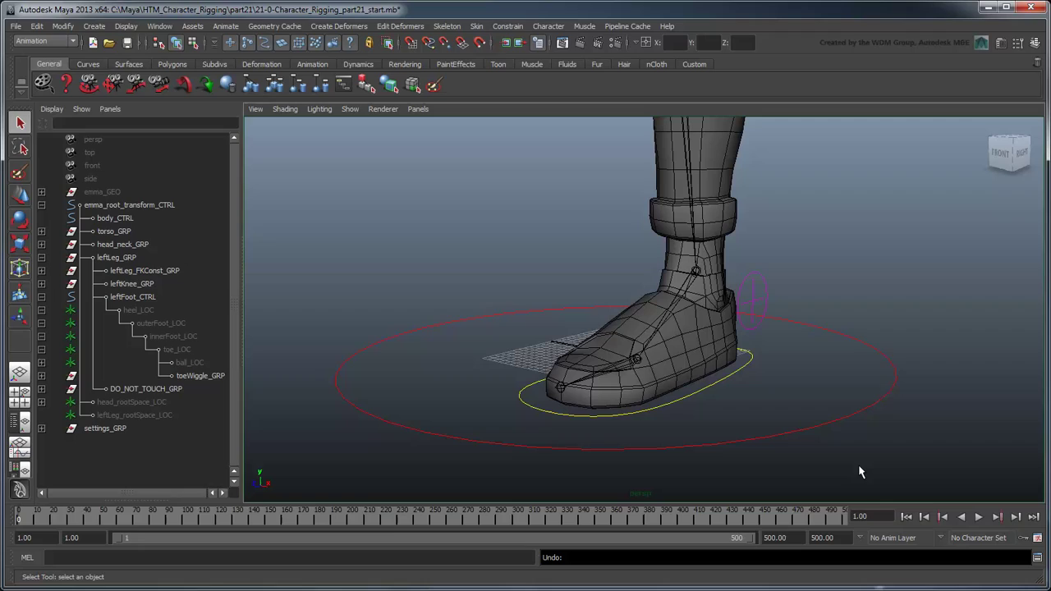